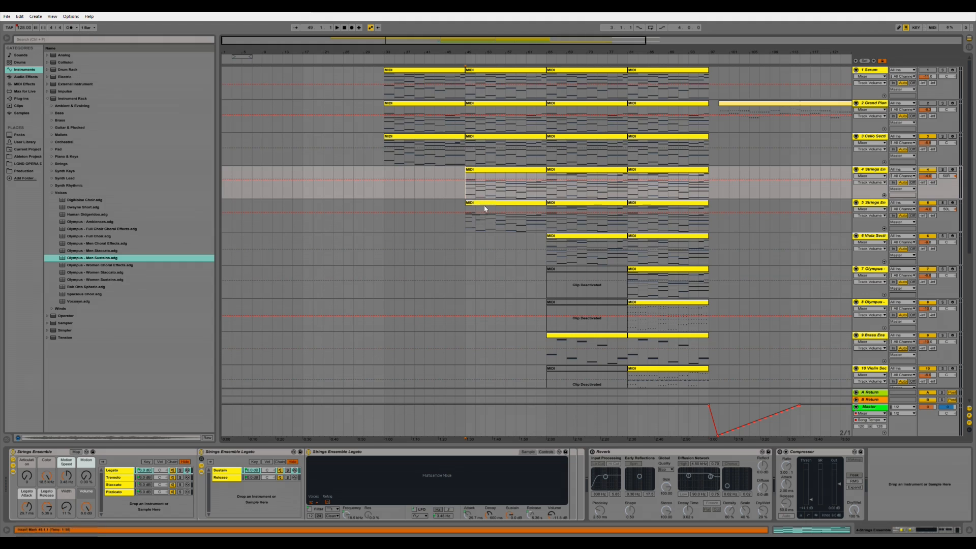
Play the full arrangement starting from bar 63, just before the third section of clips.
{"action": "left_click", "coordinate": [481, 198]}
{"action": "left_click", "coordinate": [543, 191]}
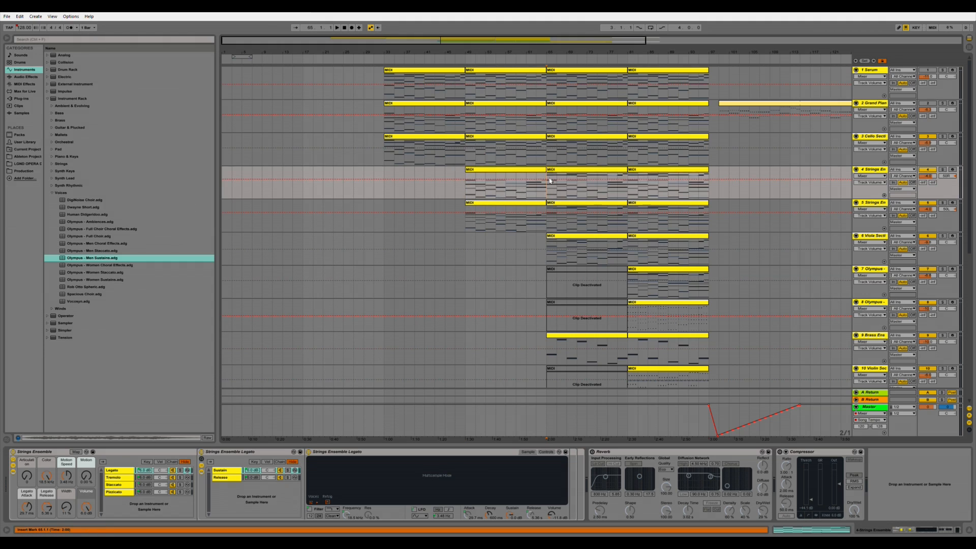
{"action": "left_click", "coordinate": [536, 158]}
{"action": "key", "text": "space"}
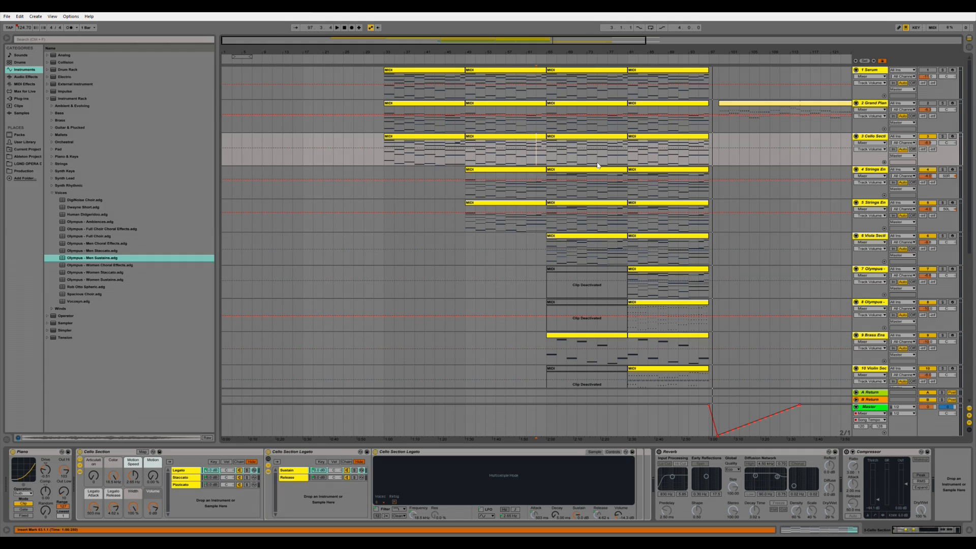
Solo the Cello Section track and play its third clip from bar 65.
{"action": "left_click", "coordinate": [572, 139]}
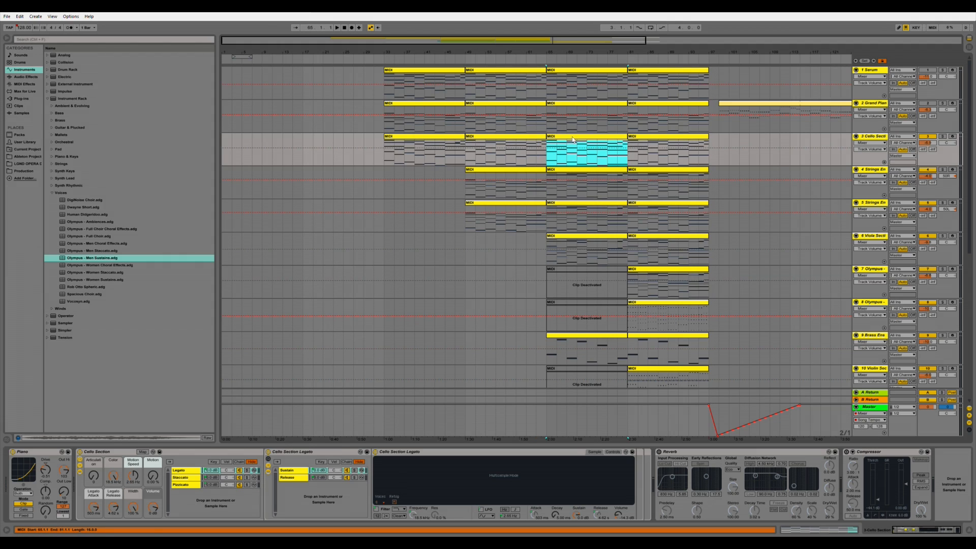
{"action": "left_click", "coordinate": [869, 137]}
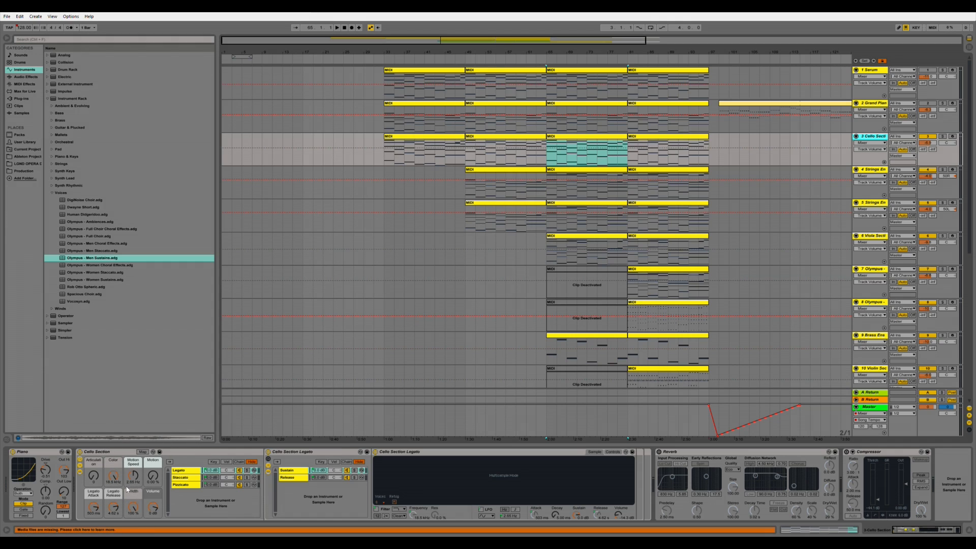
{"action": "left_click", "coordinate": [943, 137]}
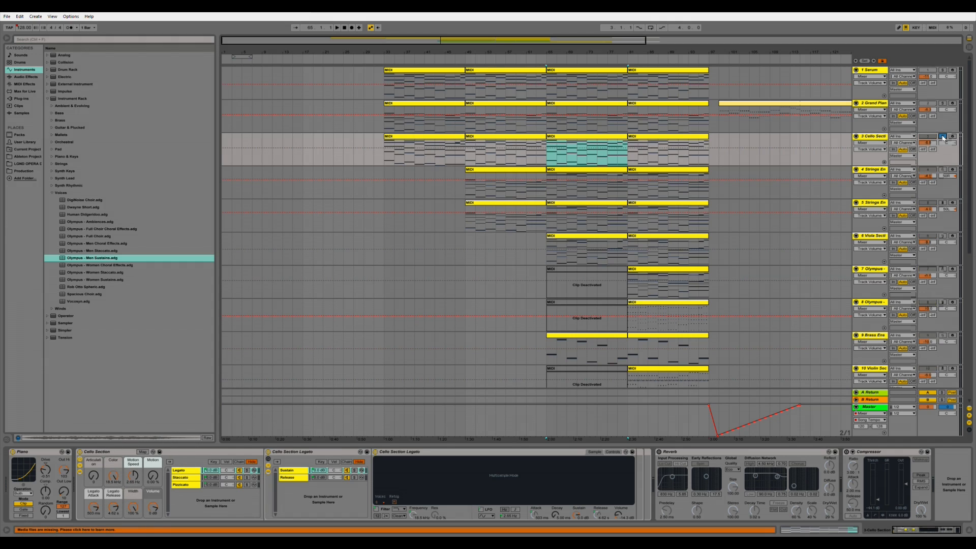
{"action": "key", "text": "space"}
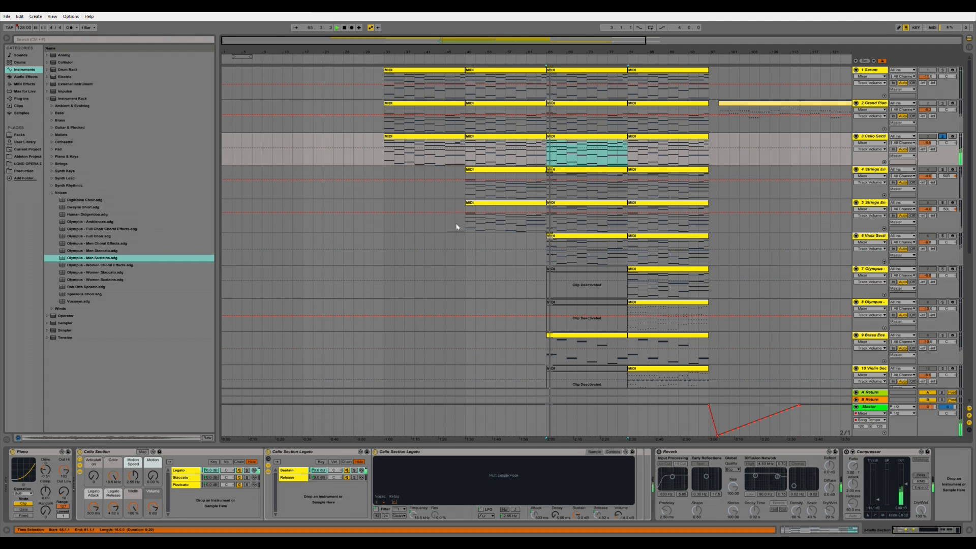
{"action": "mouse_move", "coordinate": [561, 53]}
{"action": "left_mouse_down"}
{"action": "mouse_move", "coordinate": [552, 82]}
{"action": "mouse_move", "coordinate": [562, 99]}
{"action": "mouse_move", "coordinate": [559, 50]}
{"action": "left_mouse_up"}
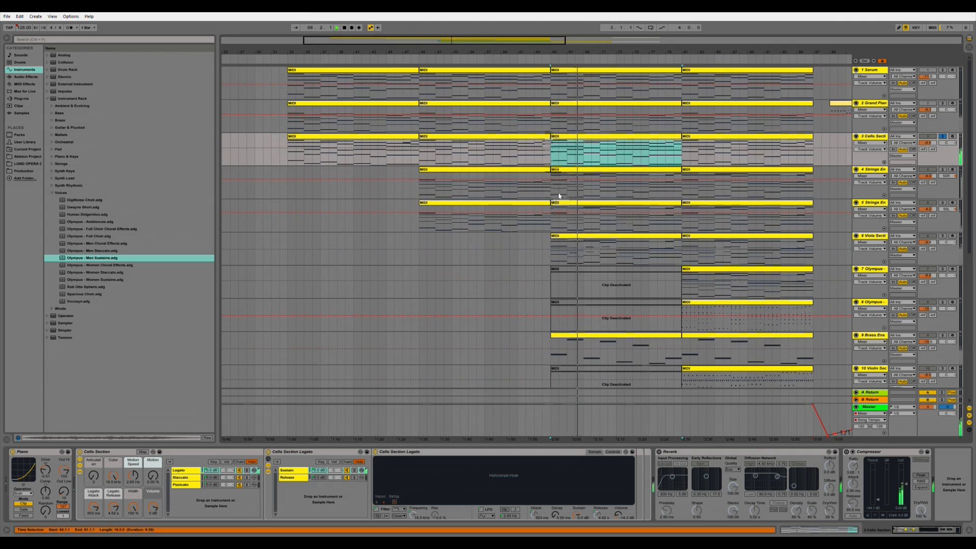
{"action": "left_click", "coordinate": [593, 152]}
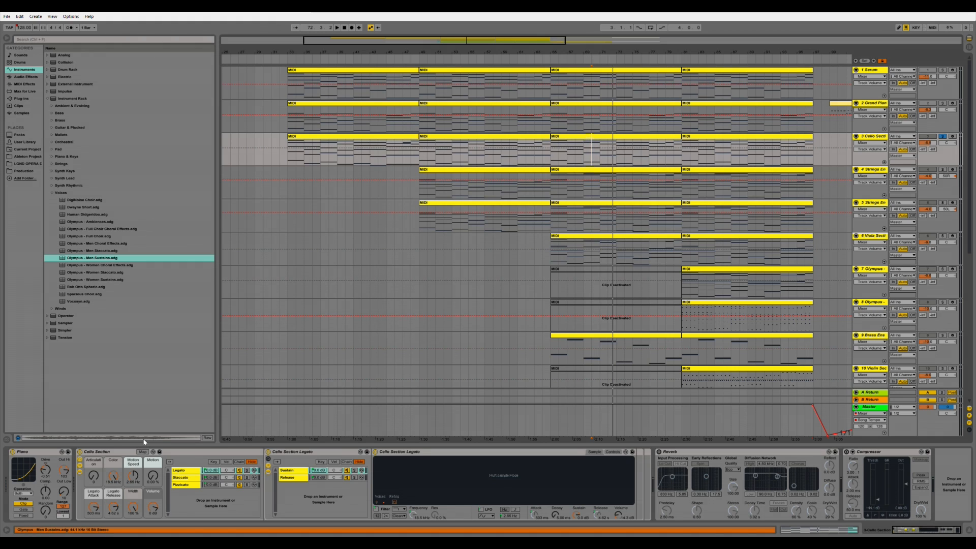
Set the Cello Section rack's Legato Attack to 0.00 ms and Legato Release to 494 ms, and play from bar 65.
{"action": "left_click", "coordinate": [551, 158]}
{"action": "left_click", "coordinate": [94, 493]}
{"action": "left_click", "coordinate": [114, 507]}
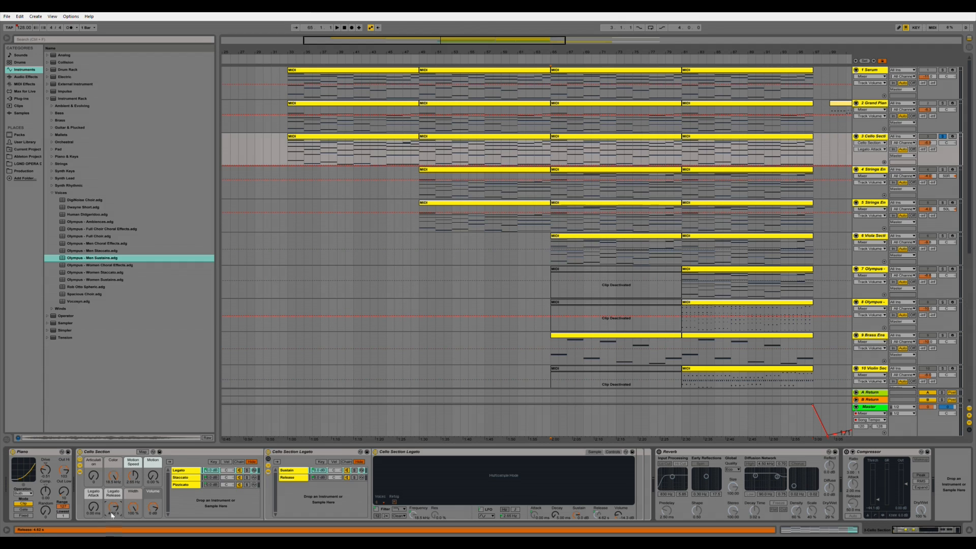
{"action": "key", "text": "space"}
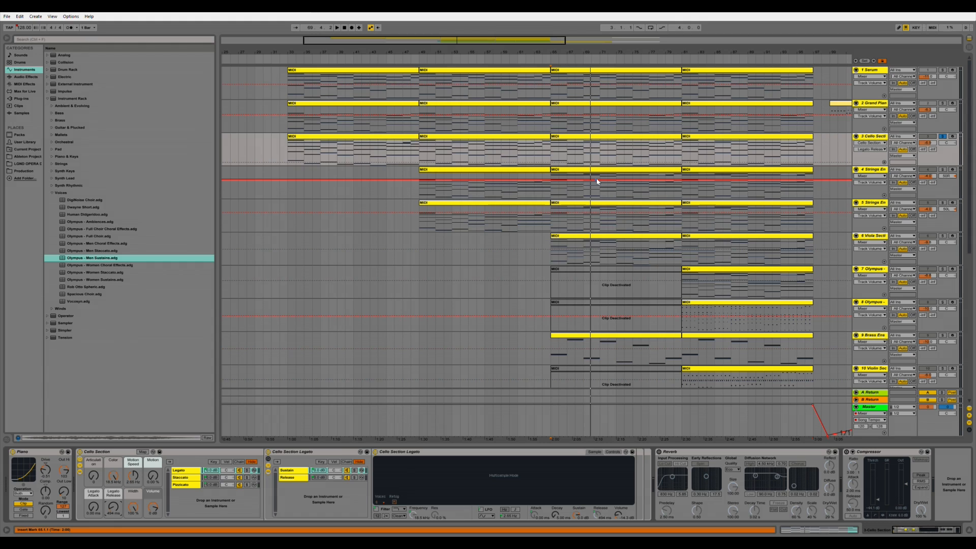
Try extending the first A2 note of the Cello Section clip at bar 65 over the next chord, and undo it.
{"action": "left_click", "coordinate": [578, 137]}
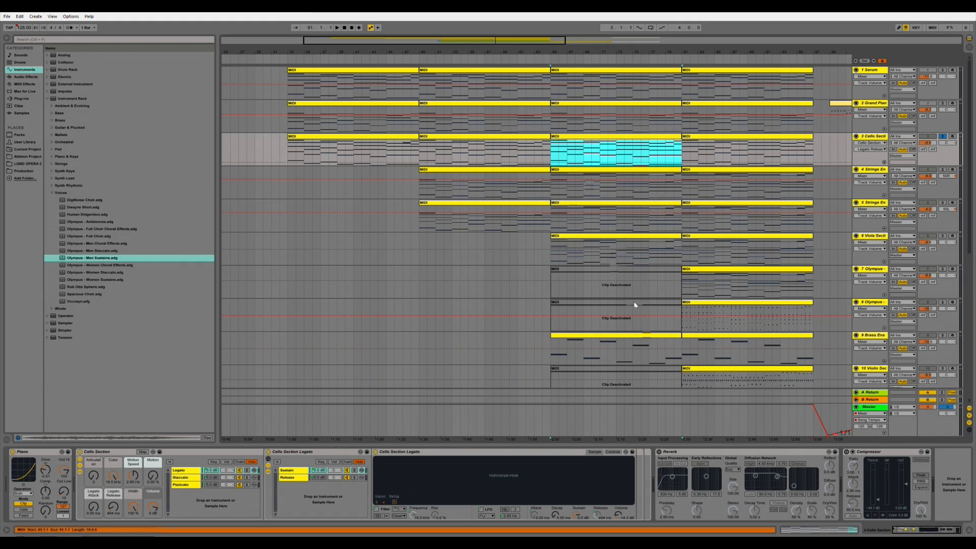
{"action": "left_click", "coordinate": [797, 530]}
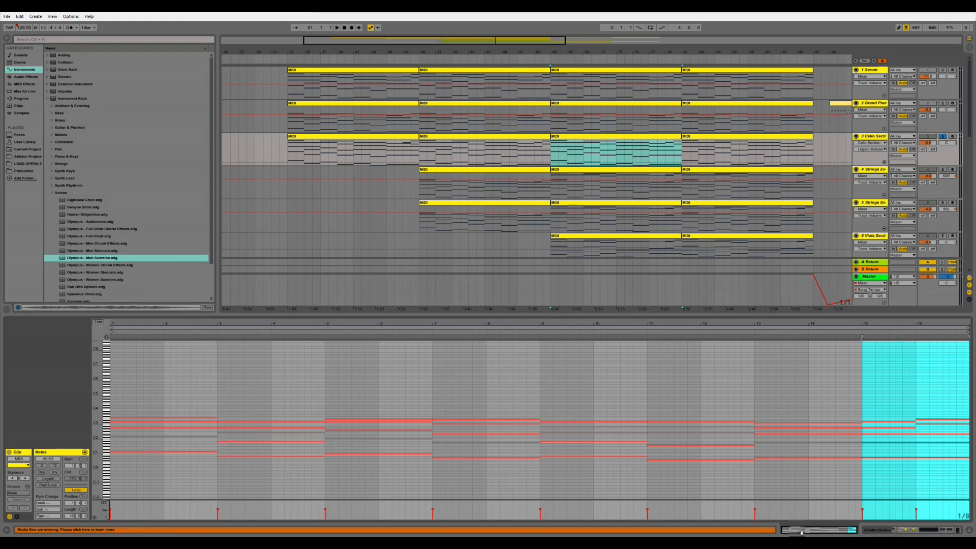
{"action": "left_click_drag", "start_coordinate": [167, 324], "coordinate": [254, 392]}
{"action": "left_click_drag", "start_coordinate": [446, 327], "coordinate": [371, 288]}
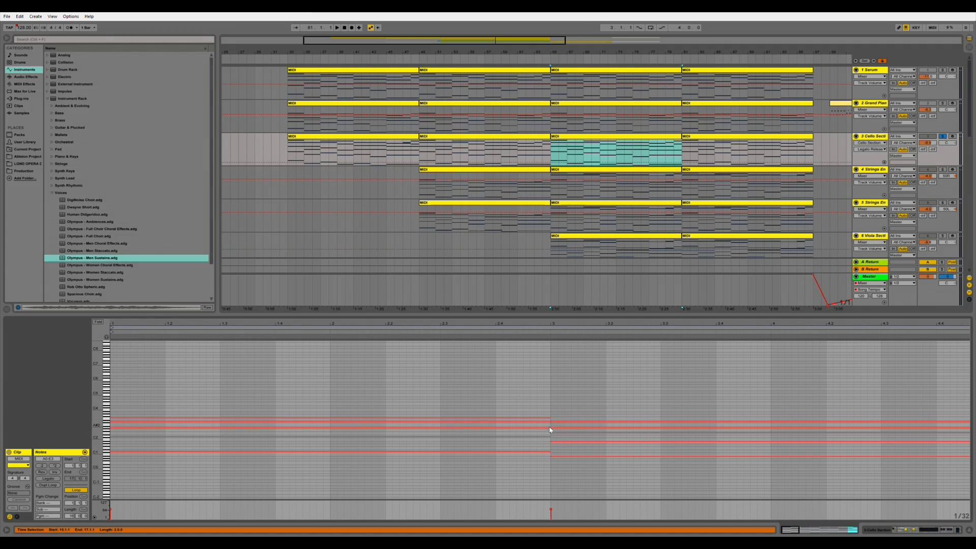
{"action": "left_click_drag", "start_coordinate": [549, 429], "coordinate": [885, 462]}
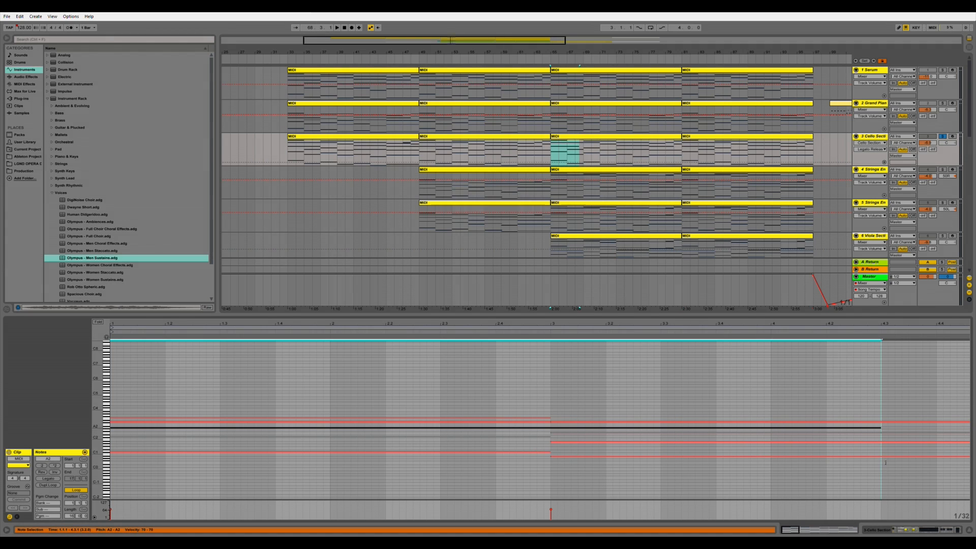
{"action": "key", "text": "ctrl+z"}
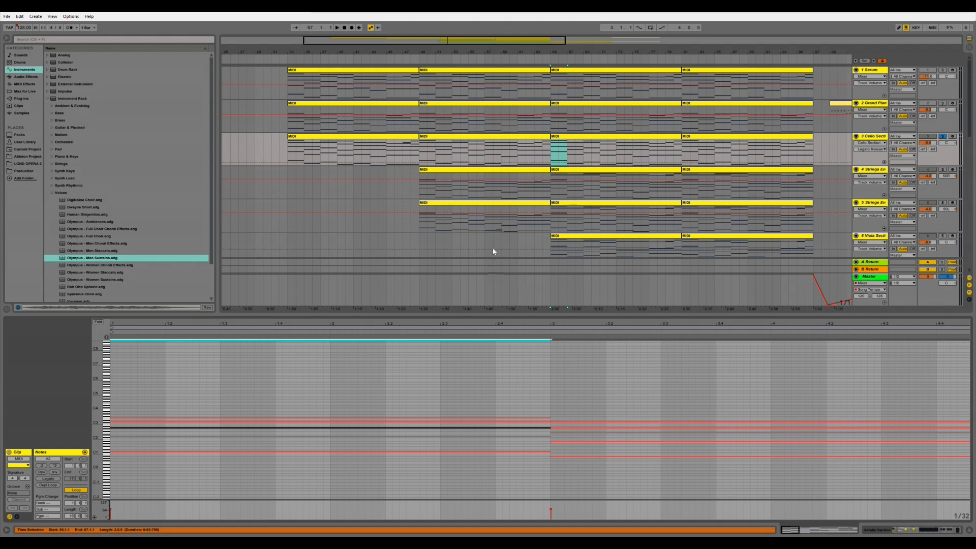
{"action": "left_click_drag", "start_coordinate": [481, 326], "coordinate": [201, 325]}
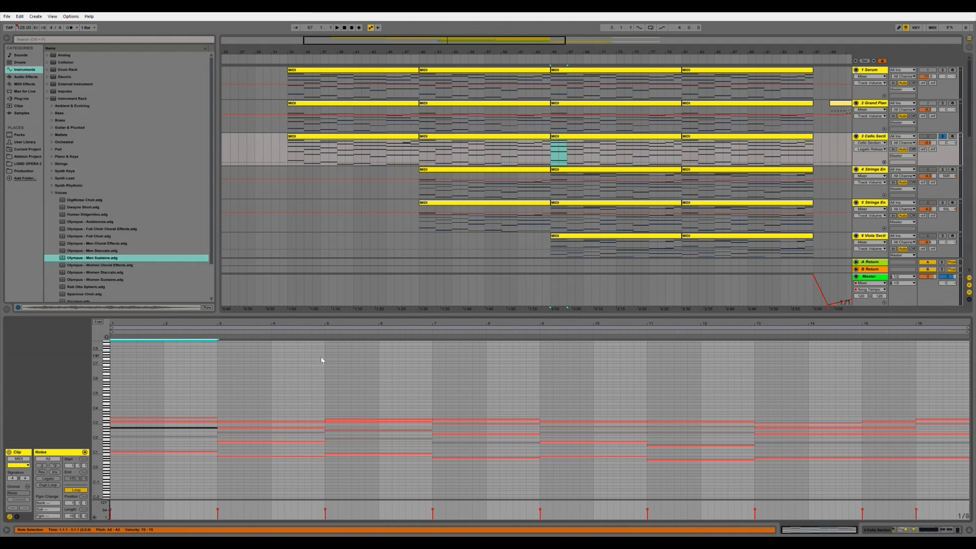
Return the Cello Section rack's Legato Attack to 503 ms and Legato Release to 4.62 s, and put the insert marker at bar 65.
{"action": "left_click", "coordinate": [906, 531]}
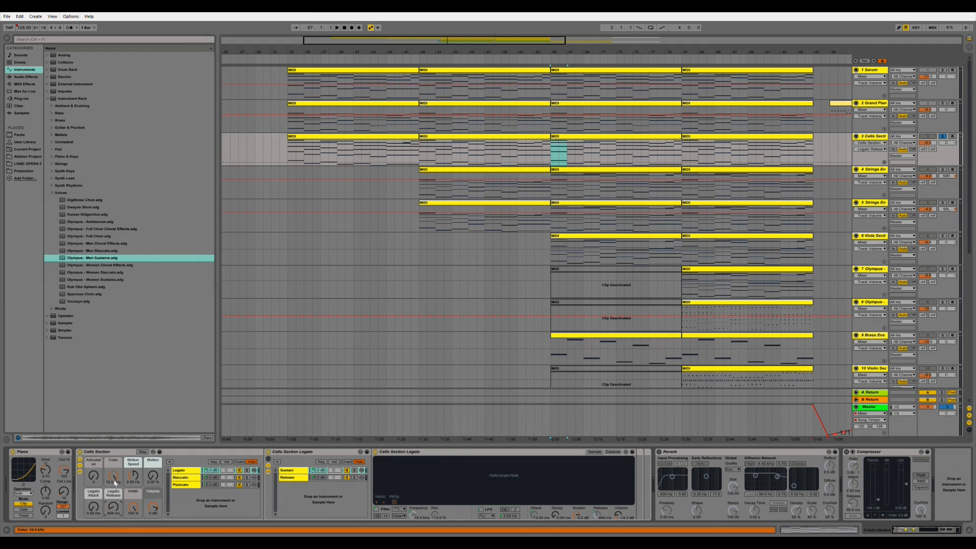
{"action": "left_click_drag", "start_coordinate": [114, 507], "coordinate": [123, 463]}
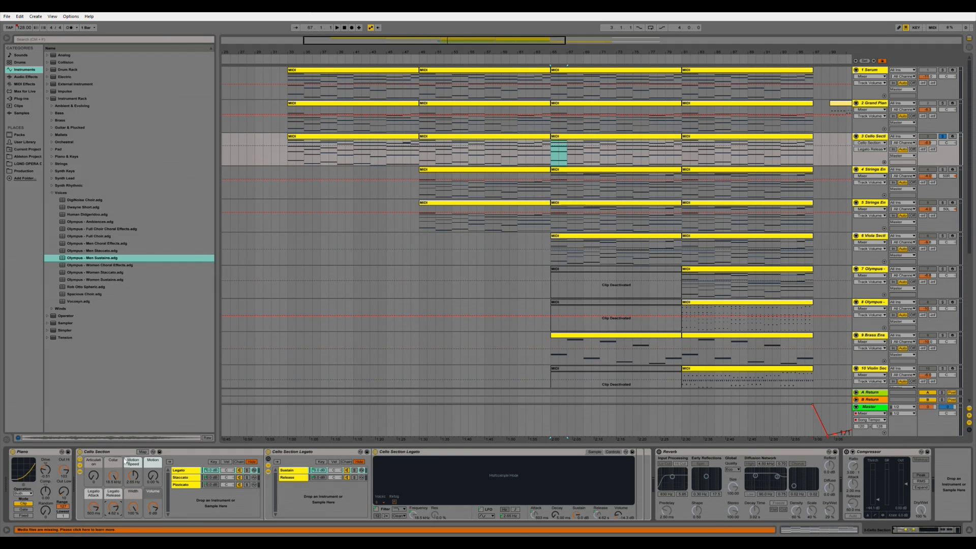
{"action": "left_click", "coordinate": [552, 162]}
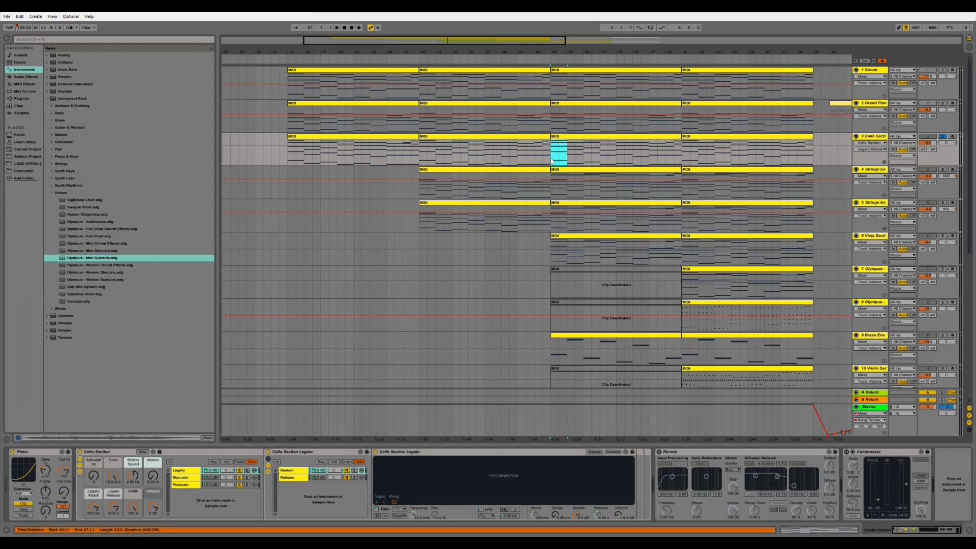
{"action": "left_click", "coordinate": [552, 161]}
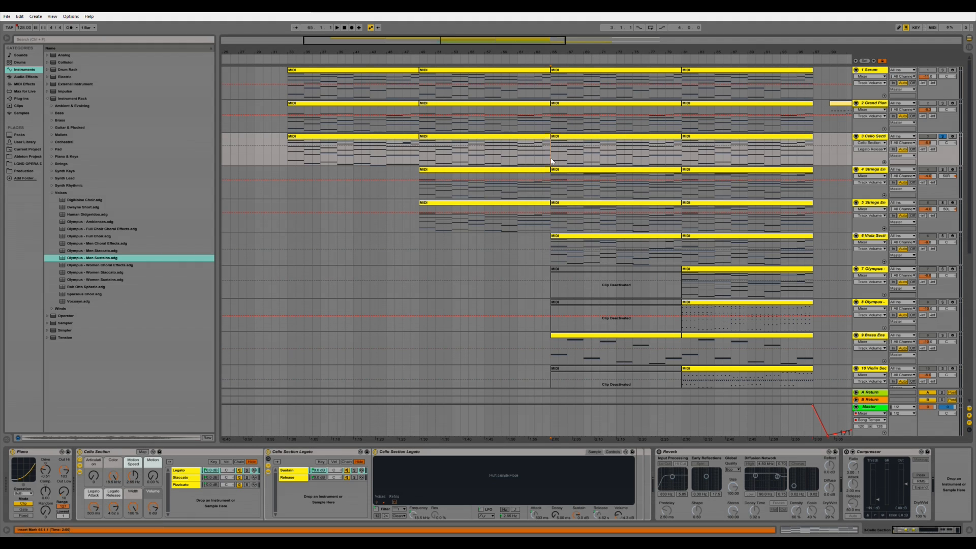
Switch the solo from the Cello Section track to the two Strings Ensemble tracks.
{"action": "left_click", "coordinate": [878, 139]}
{"action": "left_click", "coordinate": [942, 169]}
{"action": "left_click", "coordinate": [555, 172]}
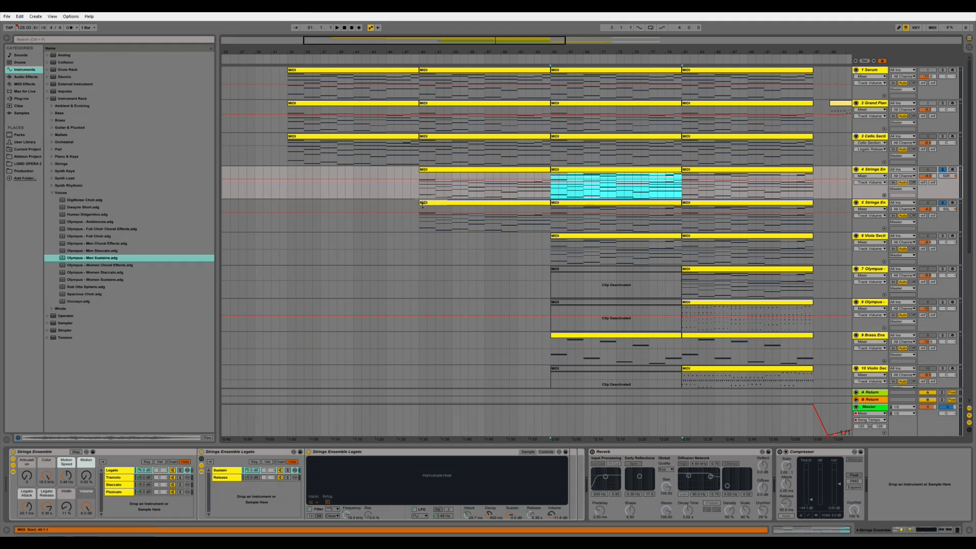
{"action": "left_click", "coordinate": [437, 171]}
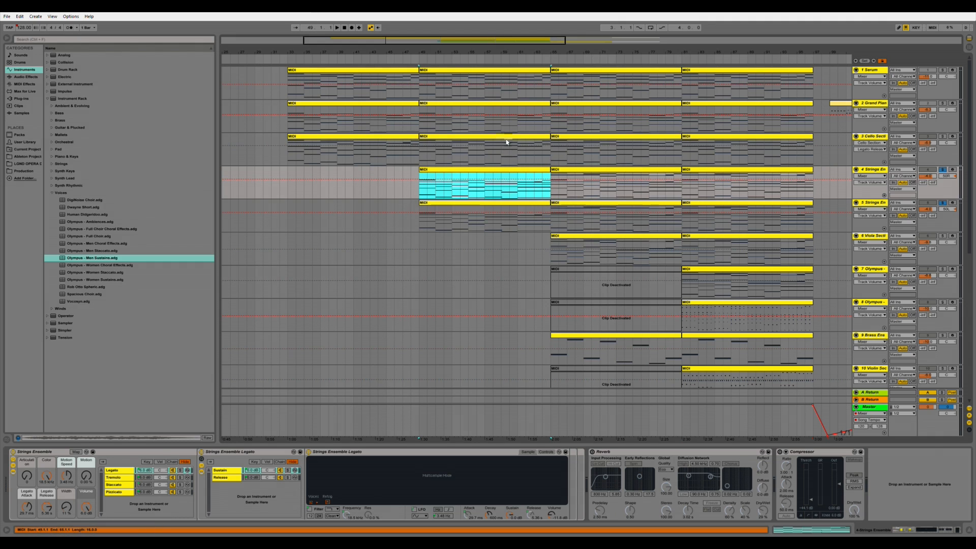
{"action": "left_click", "coordinate": [506, 142]}
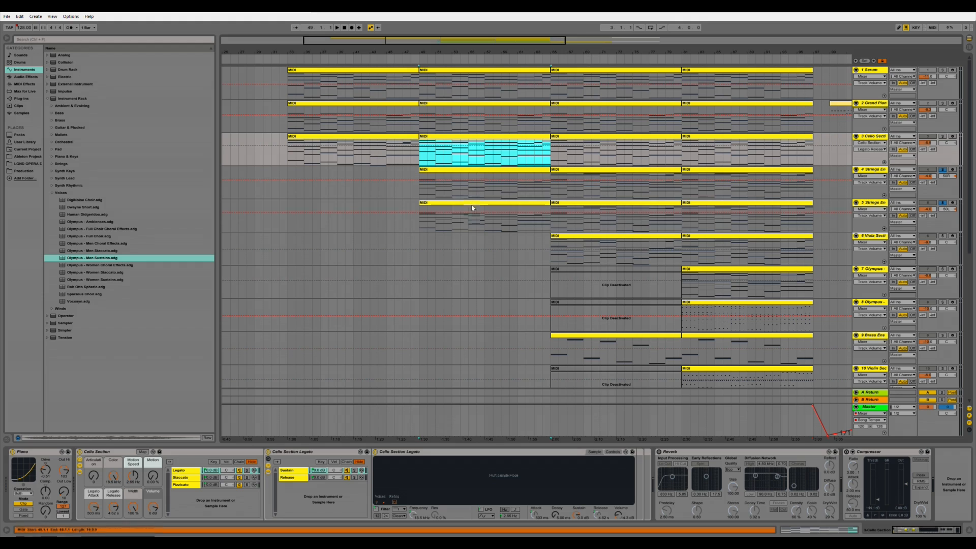
Examine the upper notes and their lower-octave doubles in the first Strings Ensemble track's clip at bar 65.
{"action": "left_click", "coordinate": [577, 173]}
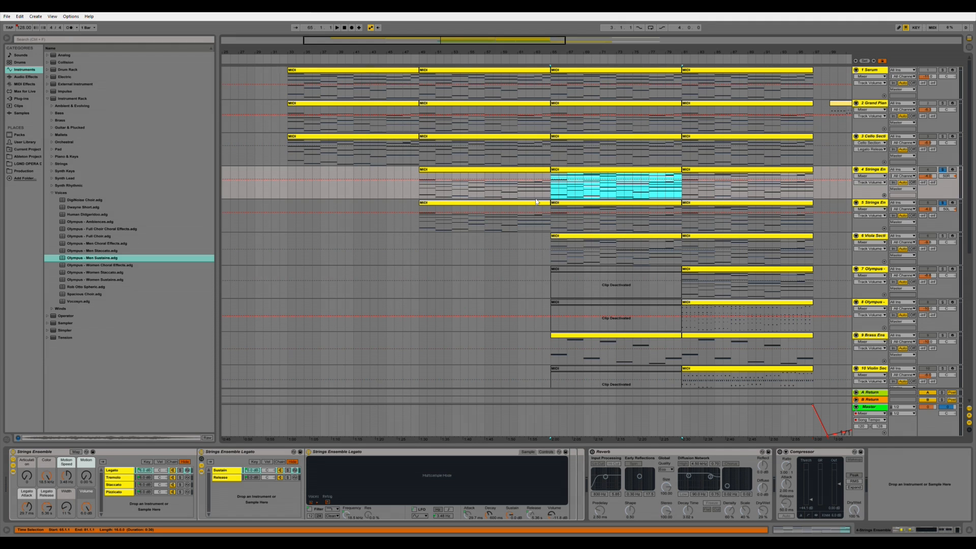
{"action": "left_click", "coordinate": [783, 529]}
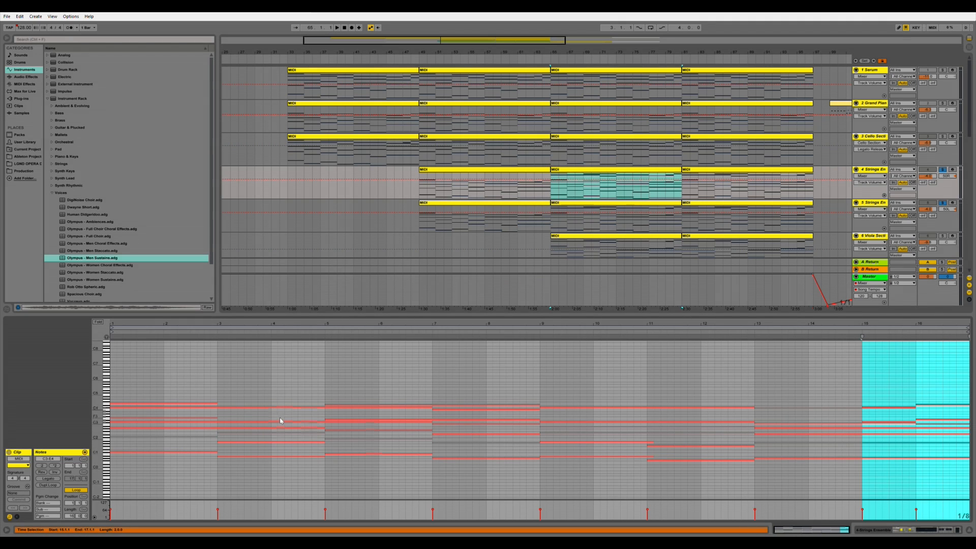
{"action": "left_click_drag", "start_coordinate": [177, 397], "coordinate": [432, 410]}
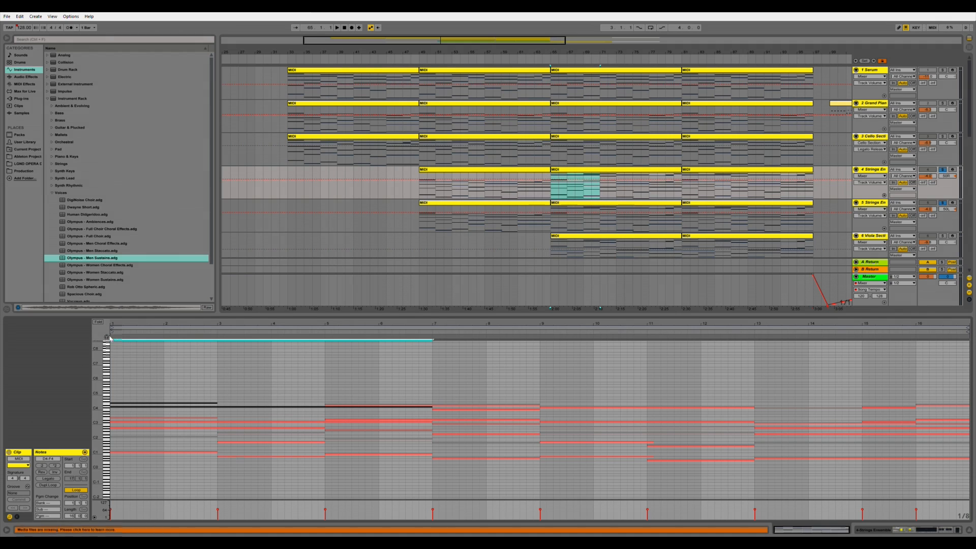
{"action": "left_click_drag", "start_coordinate": [178, 383], "coordinate": [172, 428]}
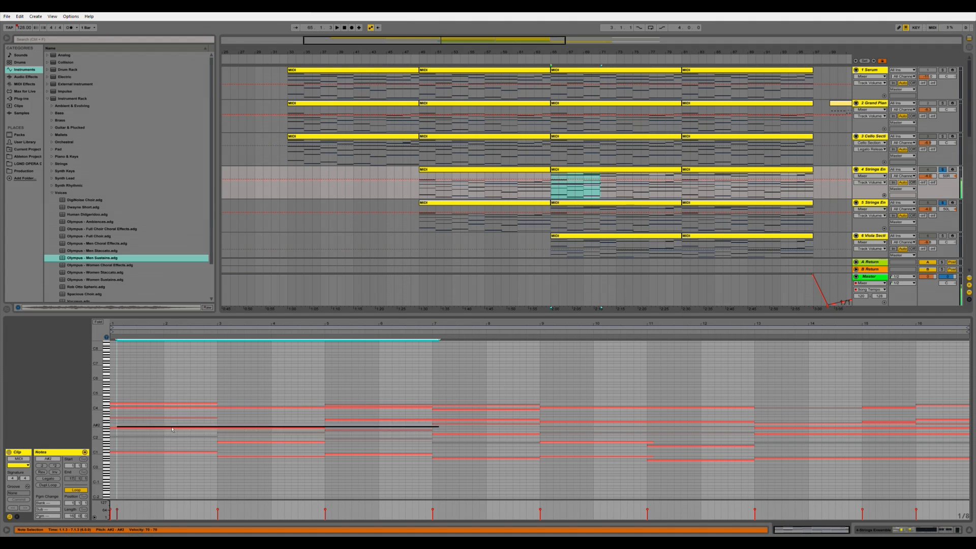
{"action": "key", "text": "ctrl+z"}
{"action": "left_click_drag", "start_coordinate": [182, 388], "coordinate": [200, 409]}
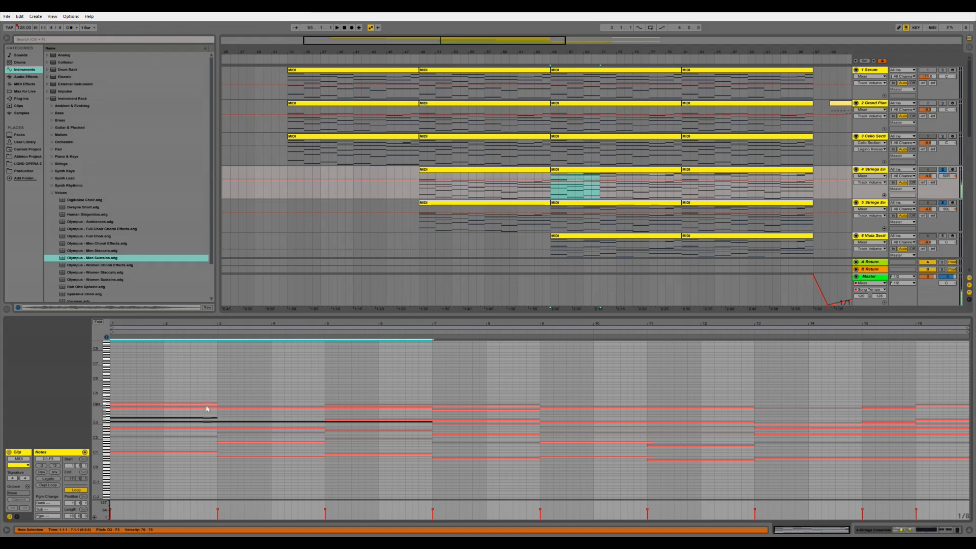
{"action": "left_click", "coordinate": [211, 399]}
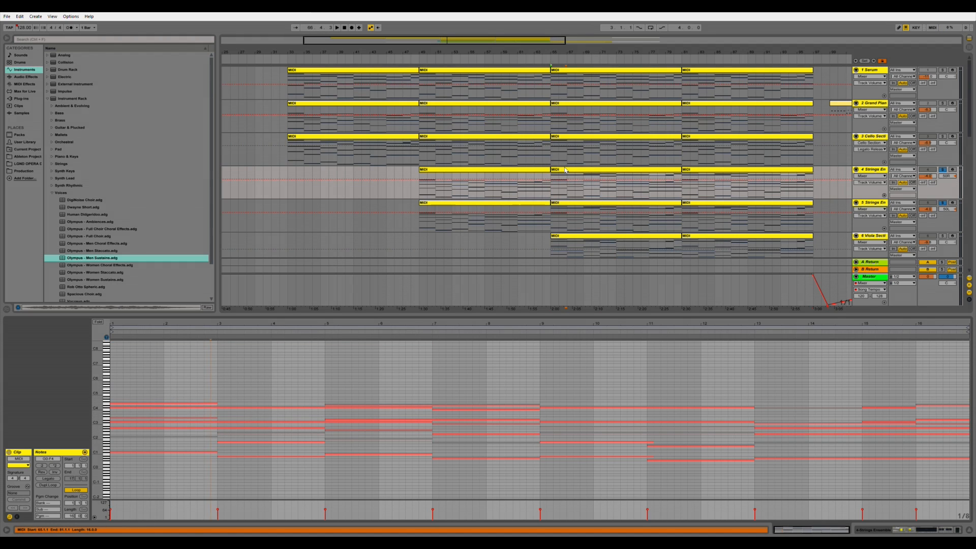
Play the two soloed Strings Ensemble tracks from bar 65.
{"action": "left_click", "coordinate": [569, 173]}
{"action": "key", "text": "space"}
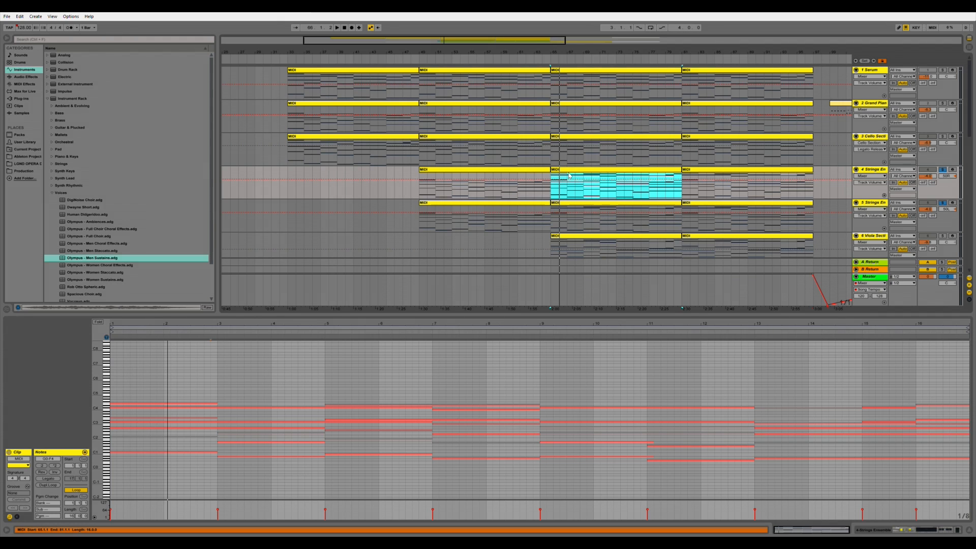
{"action": "key", "text": "space"}
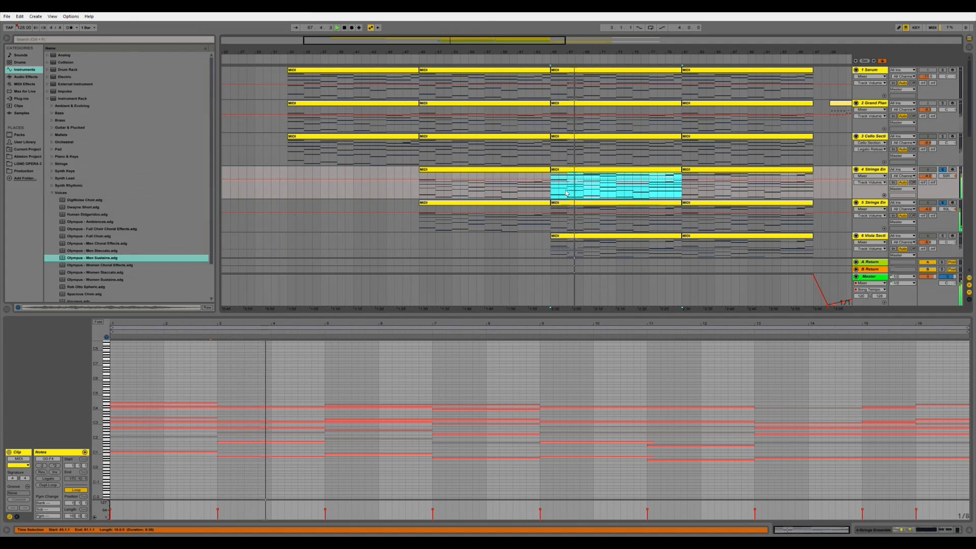
Add the Viola Section track to the soloed Strings Ensemble tracks and place the insert marker at bar 65 on it.
{"action": "scroll", "coordinate": [572, 213], "scroll_direction": "down", "scroll_amount": 3}
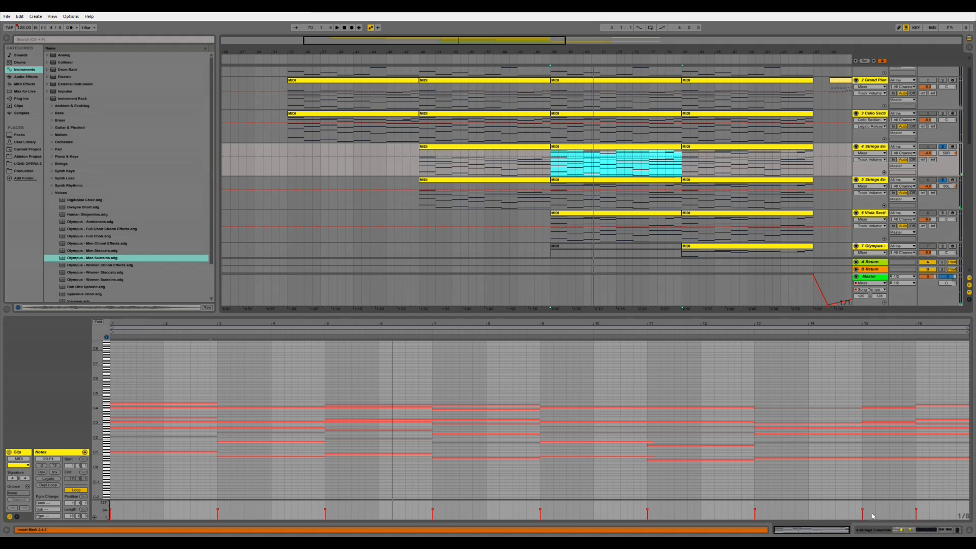
{"action": "left_click", "coordinate": [863, 531]}
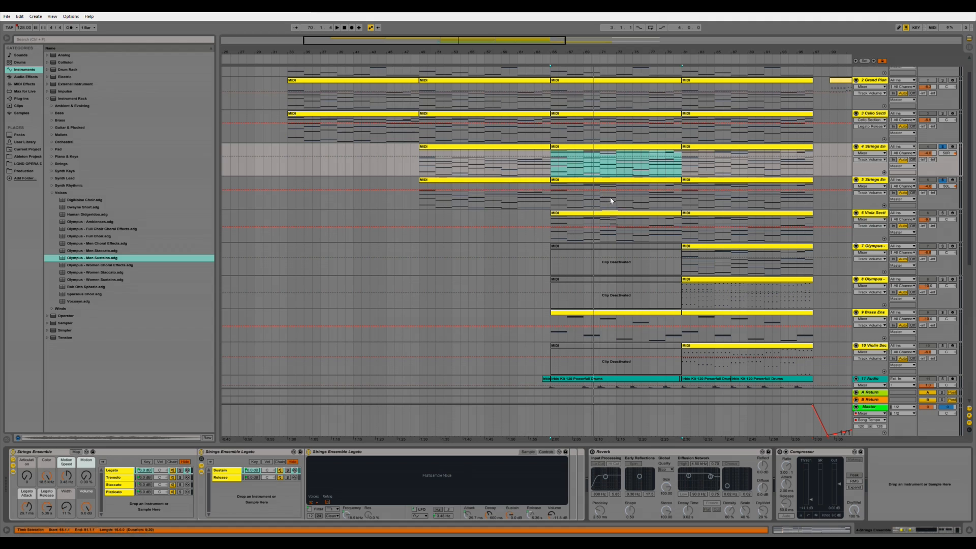
{"action": "left_click", "coordinate": [943, 213]}
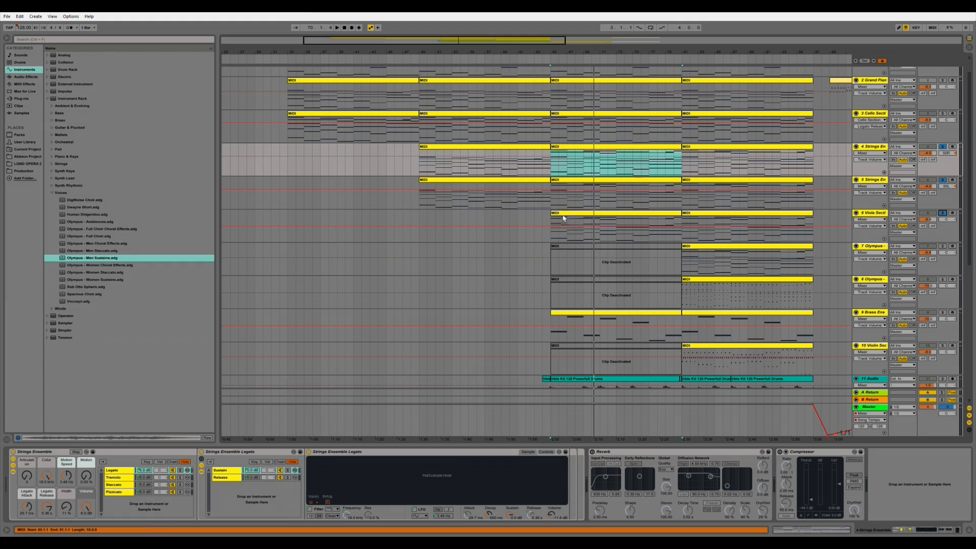
{"action": "left_click", "coordinate": [548, 223]}
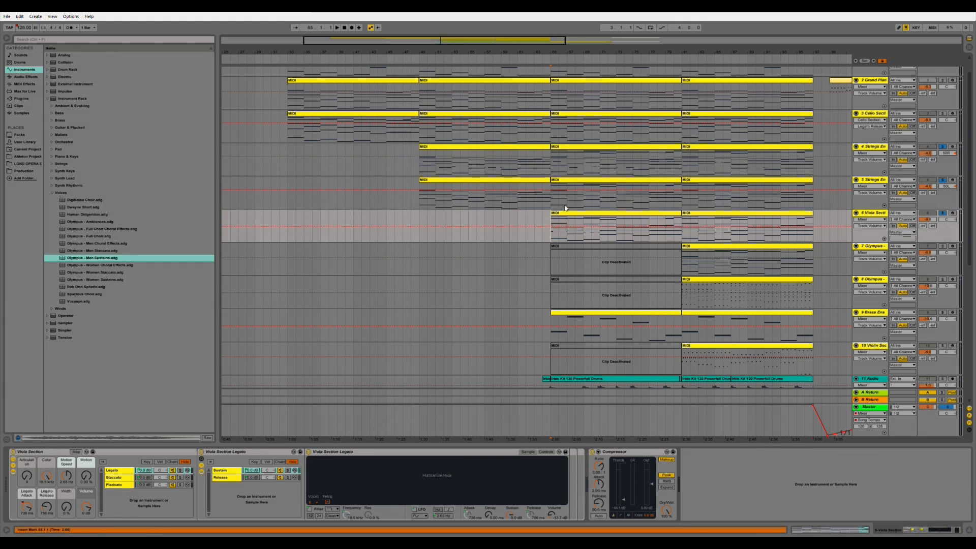
Play the soloed Viola Section track from bar 65, stop playback and clear its solo.
{"action": "key", "text": "space"}
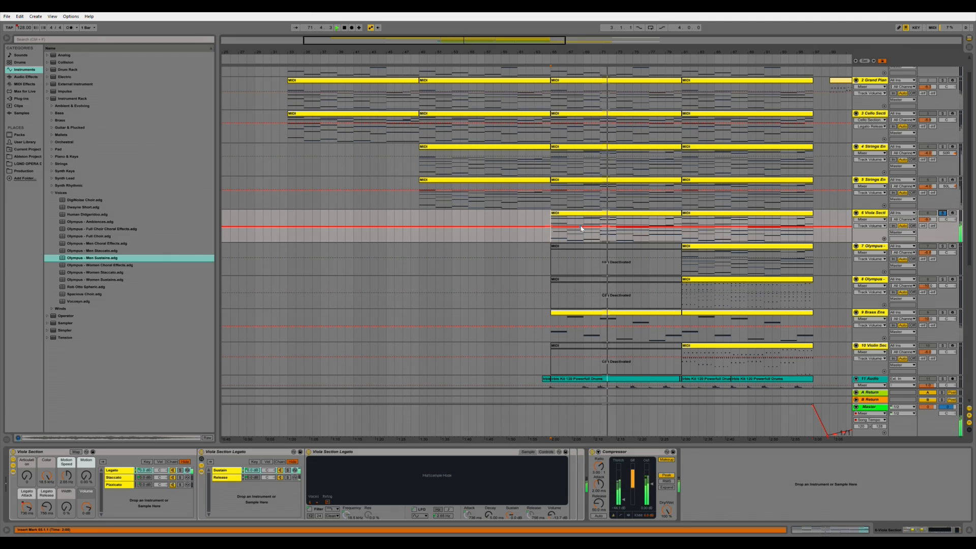
{"action": "key", "text": "space"}
{"action": "left_click", "coordinate": [943, 214]}
{"action": "scroll", "coordinate": [659, 279], "scroll_direction": "down", "scroll_amount": 2}
{"action": "scroll", "coordinate": [660, 277], "scroll_direction": "up", "scroll_amount": 2}
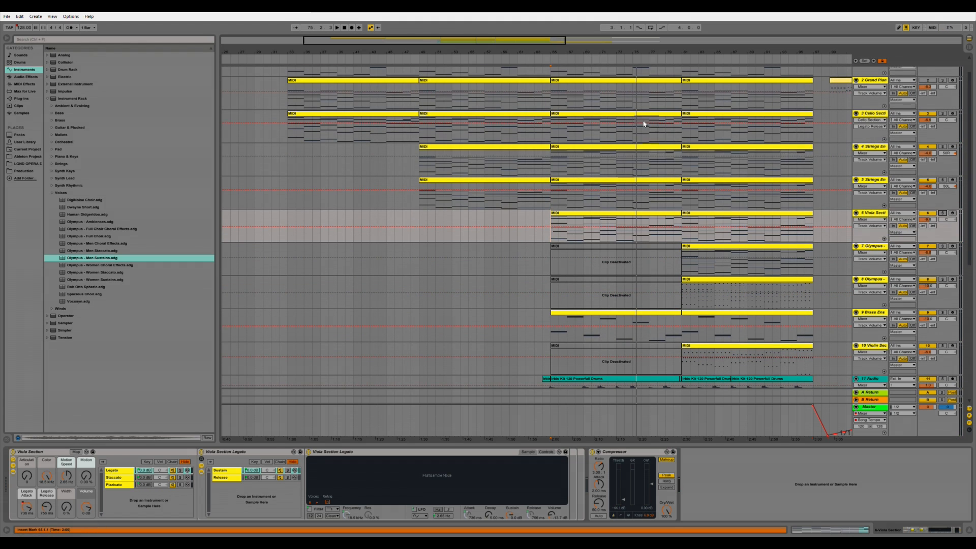
Solo the Brass Ensemble track, play it from bar 65, and clear its solo to hear it in the full arrangement.
{"action": "left_click", "coordinate": [943, 313]}
{"action": "key", "text": "space"}
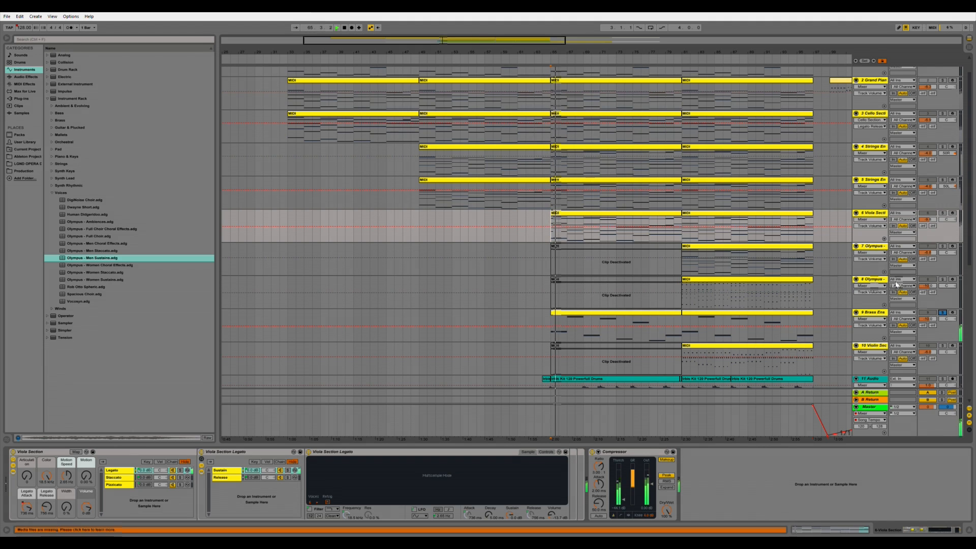
{"action": "left_click", "coordinate": [943, 313]}
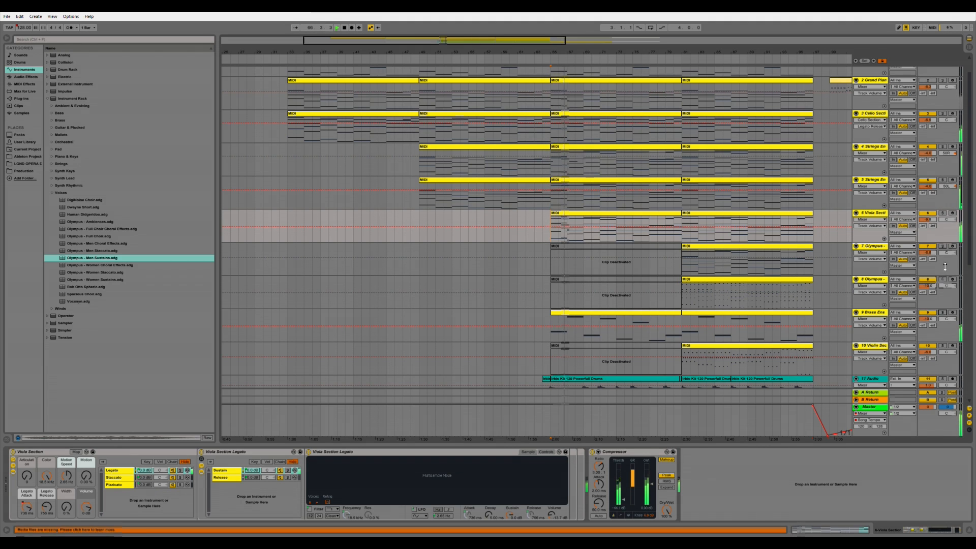
{"action": "scroll", "coordinate": [701, 335], "scroll_direction": "down", "scroll_amount": 3}
{"action": "scroll", "coordinate": [703, 338], "scroll_direction": "down", "scroll_amount": 4}
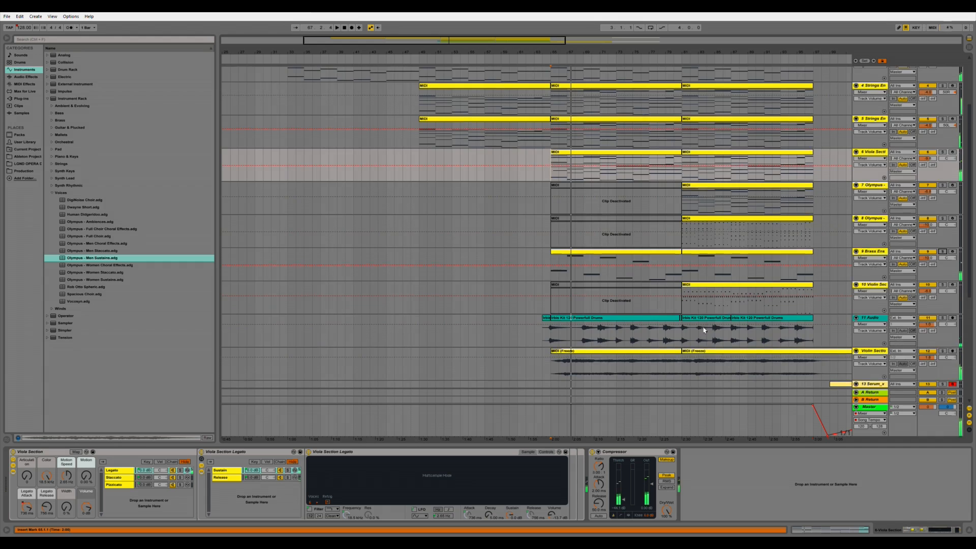
Select the frozen Violin Section clip at bar 65, solo its track and play it.
{"action": "left_click", "coordinate": [584, 319]}
{"action": "scroll", "coordinate": [583, 320], "scroll_direction": "down", "scroll_amount": 3}
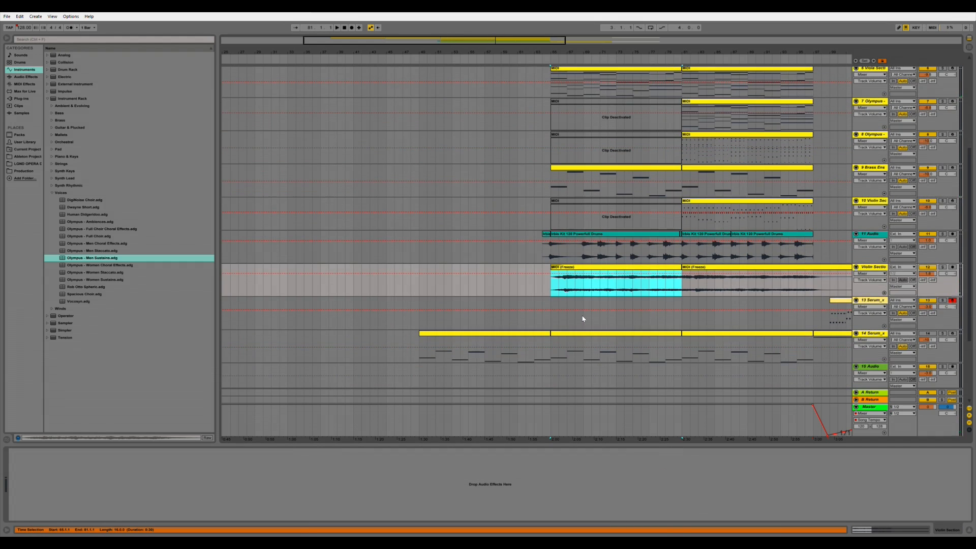
{"action": "scroll", "coordinate": [584, 320], "scroll_direction": "up", "scroll_amount": 1}
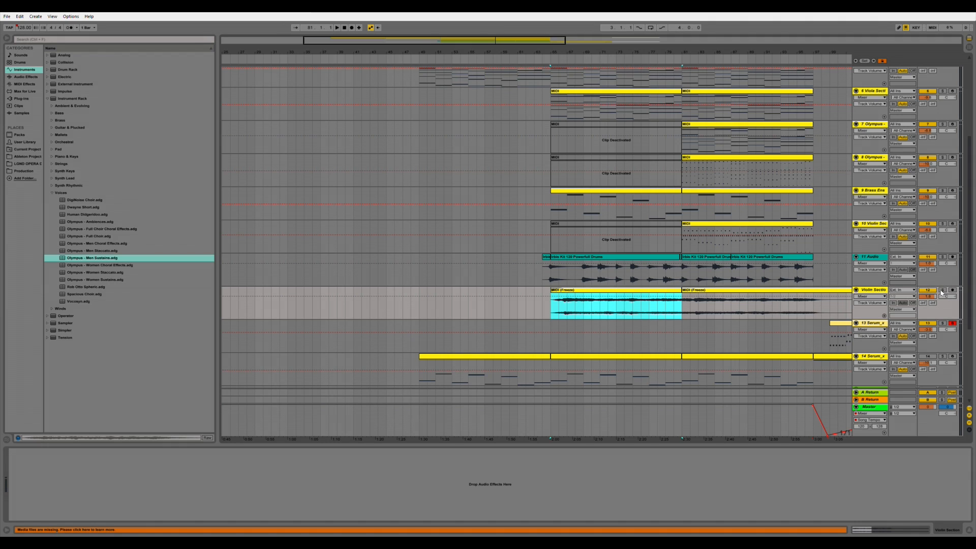
{"action": "left_click", "coordinate": [941, 291]}
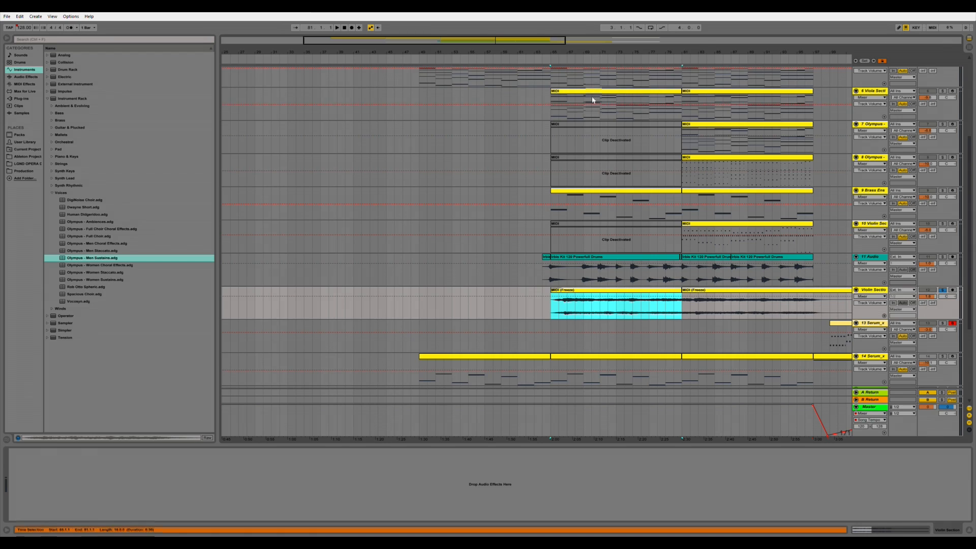
{"action": "scroll", "coordinate": [590, 99], "scroll_direction": "up", "scroll_amount": 1}
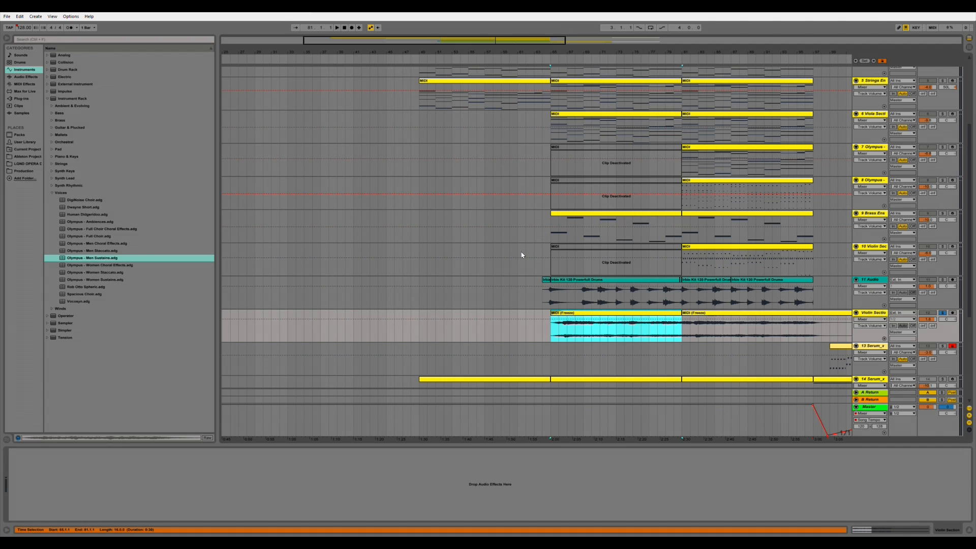
{"action": "key", "text": "space"}
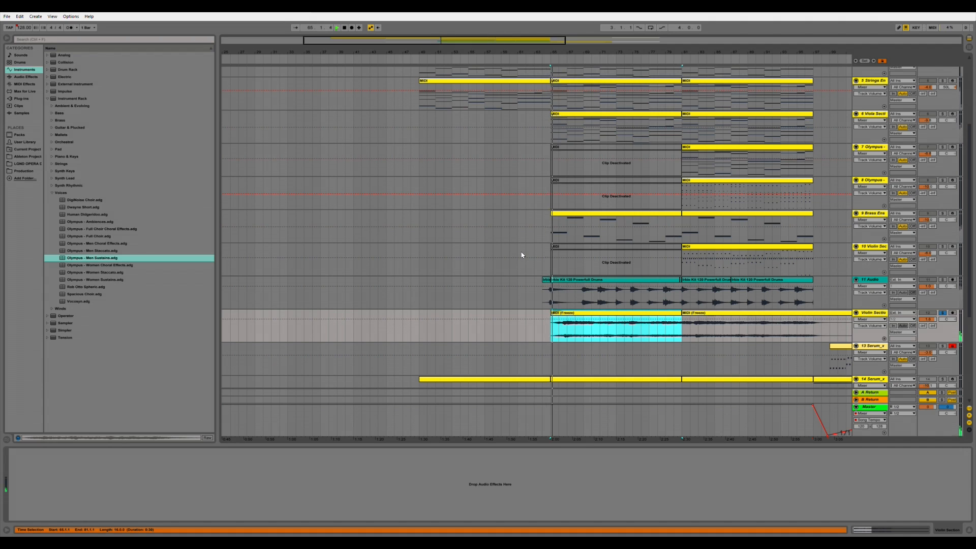
{"action": "scroll", "coordinate": [577, 294], "scroll_direction": "down", "scroll_amount": 1}
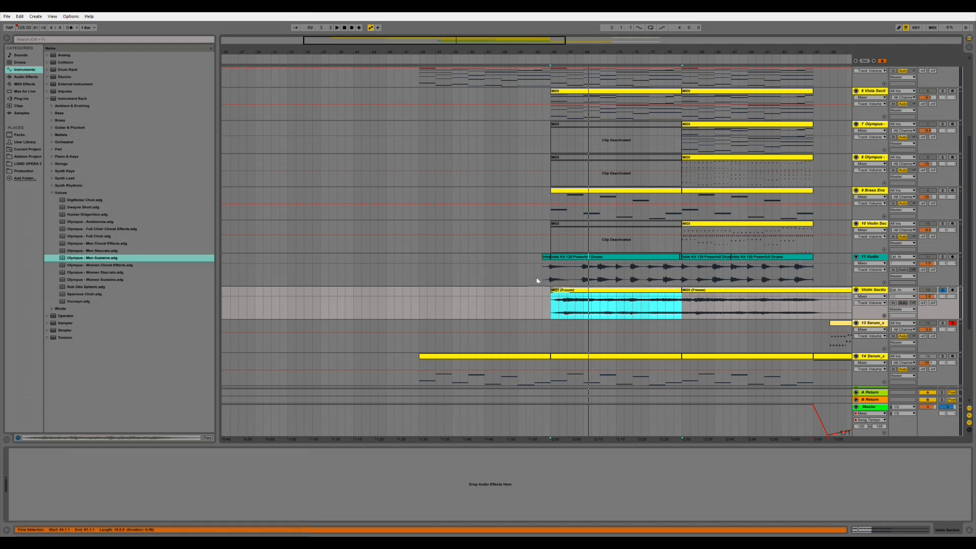
{"action": "scroll", "coordinate": [701, 318], "scroll_direction": "up", "scroll_amount": 2}
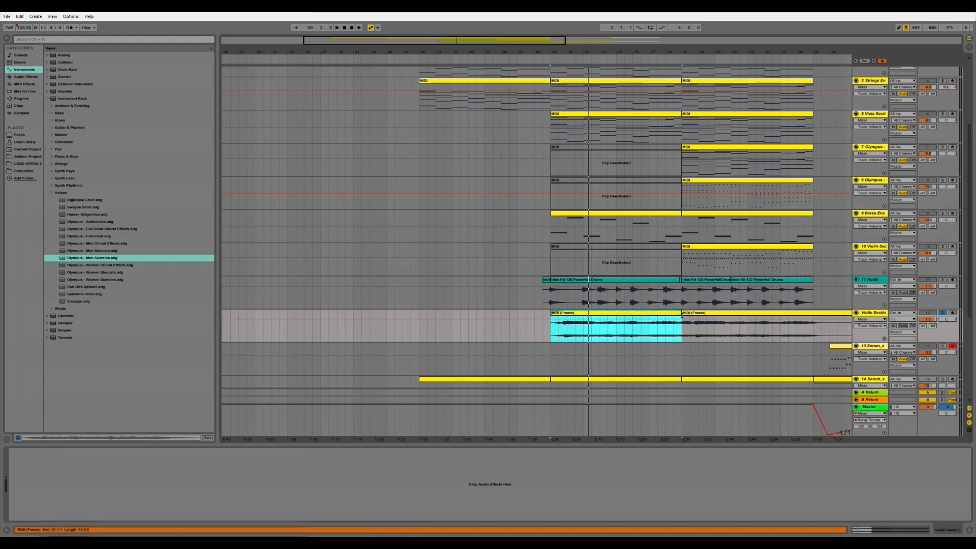
Select the powerful drums clip at bar 65 on track 11, solo that track and play it.
{"action": "left_click", "coordinate": [581, 296]}
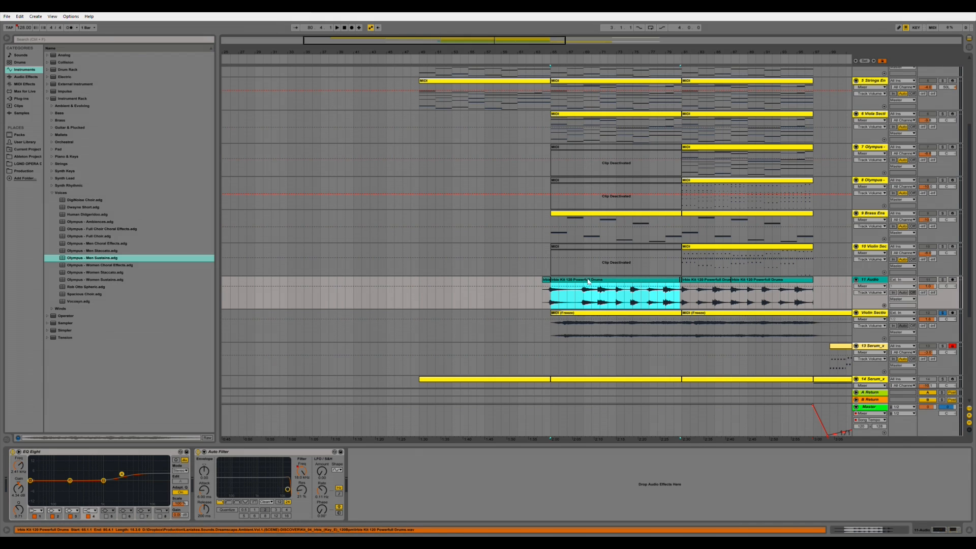
{"action": "left_click", "coordinate": [941, 281]}
{"action": "key", "text": "space"}
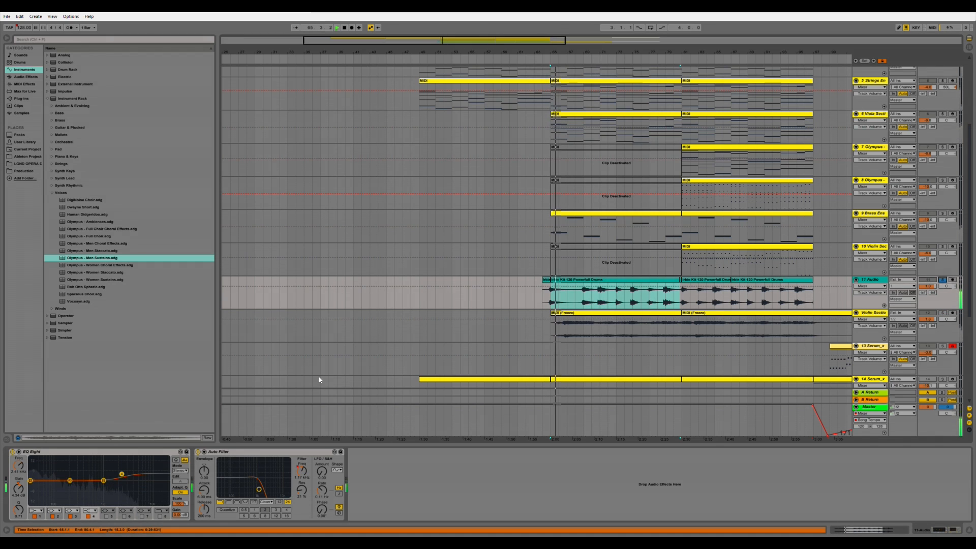
{"action": "key", "text": "space"}
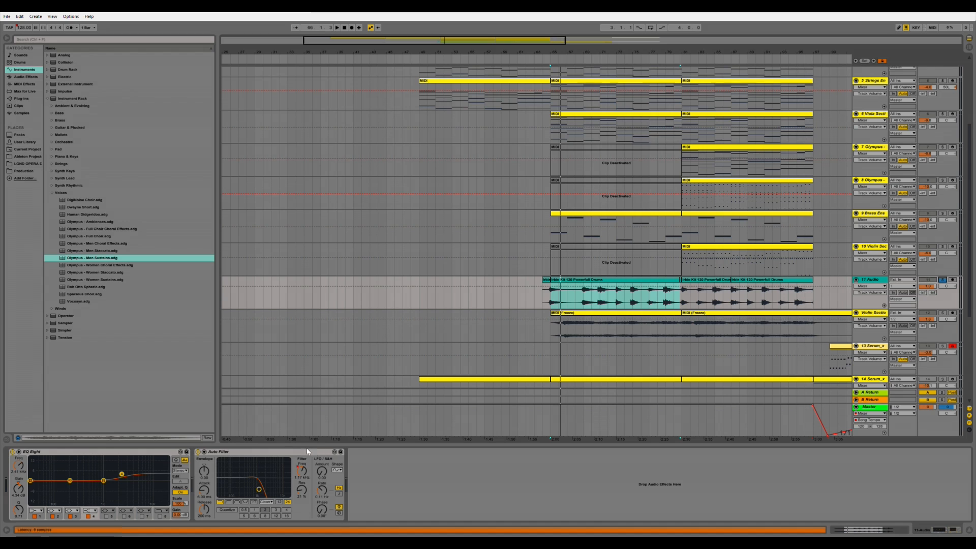
Show the Auto Filter frequency automation on the drums track and place the insert marker at bar 81.
{"action": "left_click", "coordinate": [302, 471]}
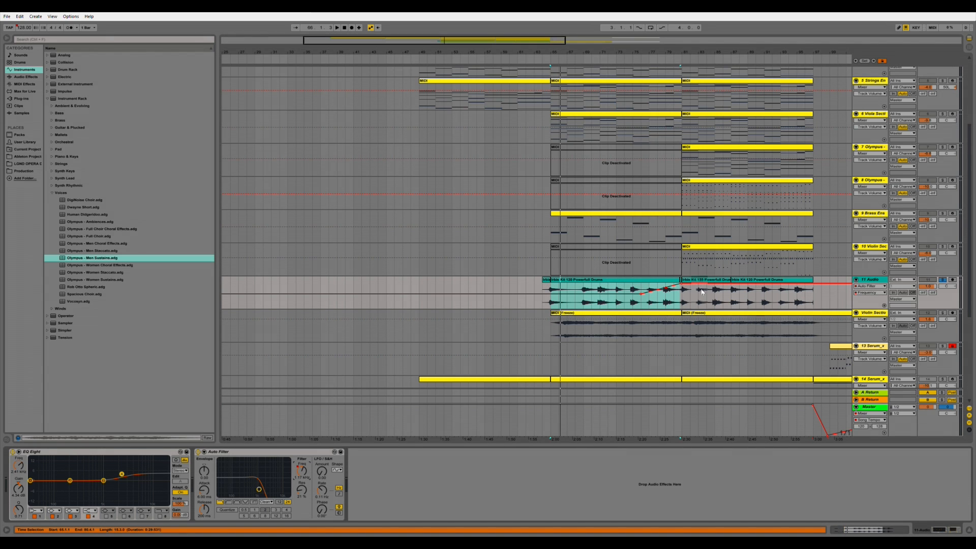
{"action": "left_click", "coordinate": [685, 299]}
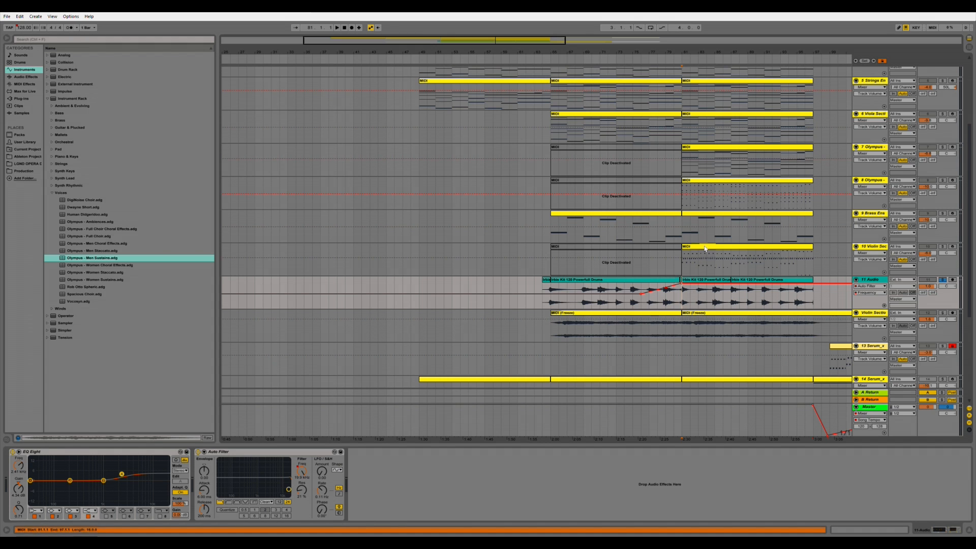
Select the Olympus Full Choir clip at bar 81 on track 7, solo the track and play it.
{"action": "scroll", "coordinate": [689, 236], "scroll_direction": "up", "scroll_amount": 3}
{"action": "left_click", "coordinate": [691, 236]}
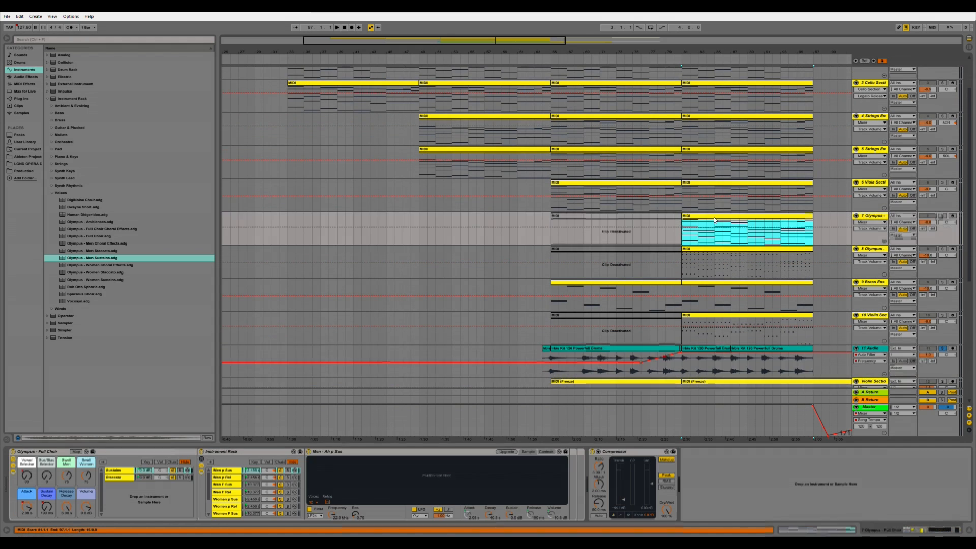
{"action": "scroll", "coordinate": [691, 239], "scroll_direction": "up", "scroll_amount": 1}
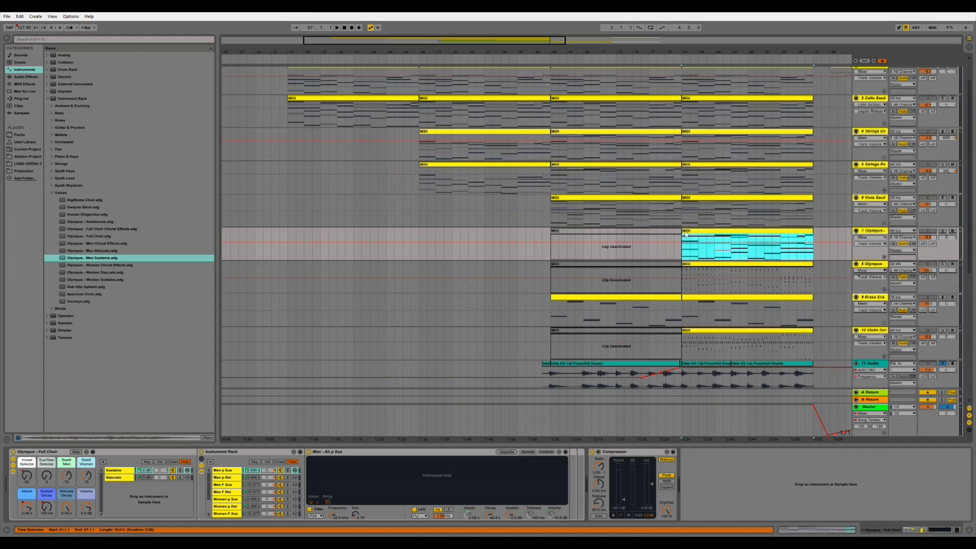
{"action": "left_click", "coordinate": [942, 231]}
{"action": "left_click", "coordinate": [875, 233]}
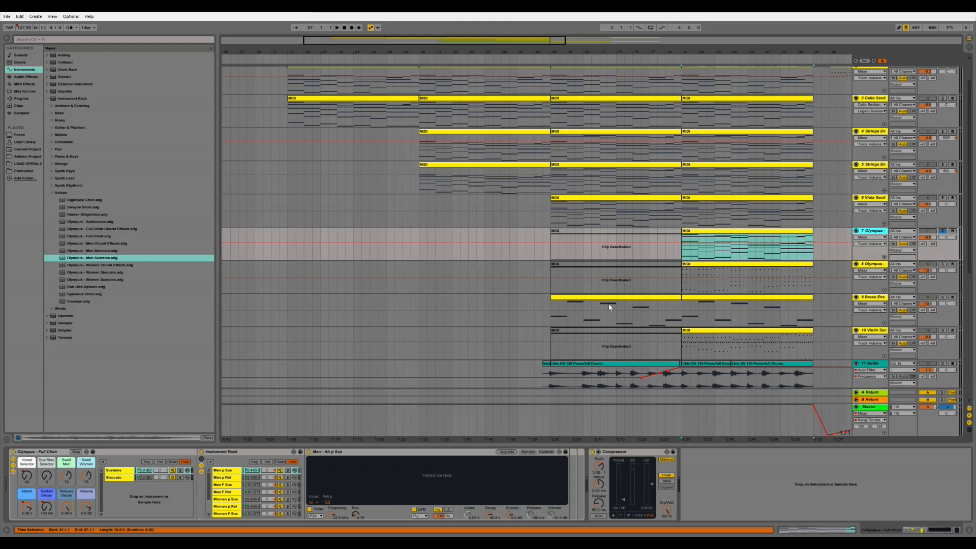
{"action": "key", "text": "space"}
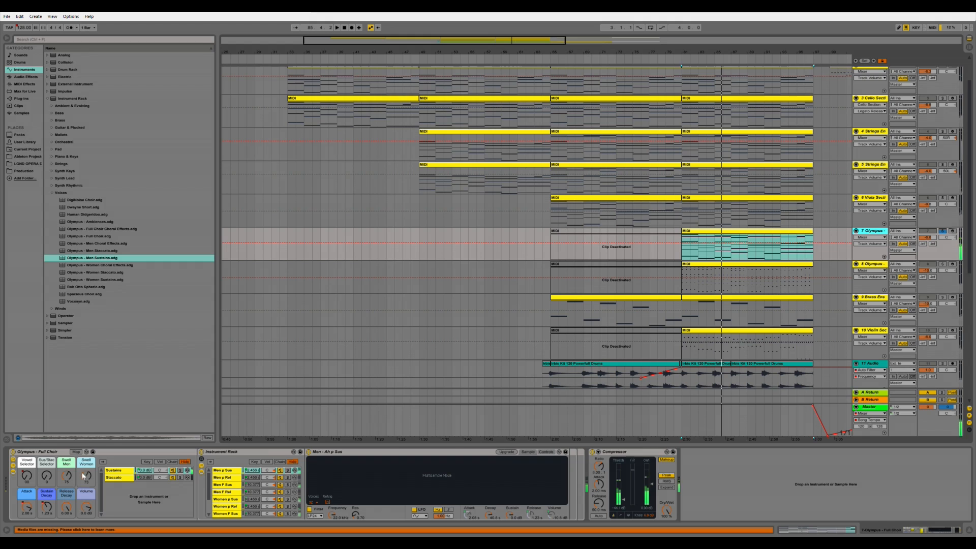
Show the Vowel Selector automation on track 7's Full Choir rack and audition different vowel settings from bar 81.
{"action": "left_click", "coordinate": [30, 477]}
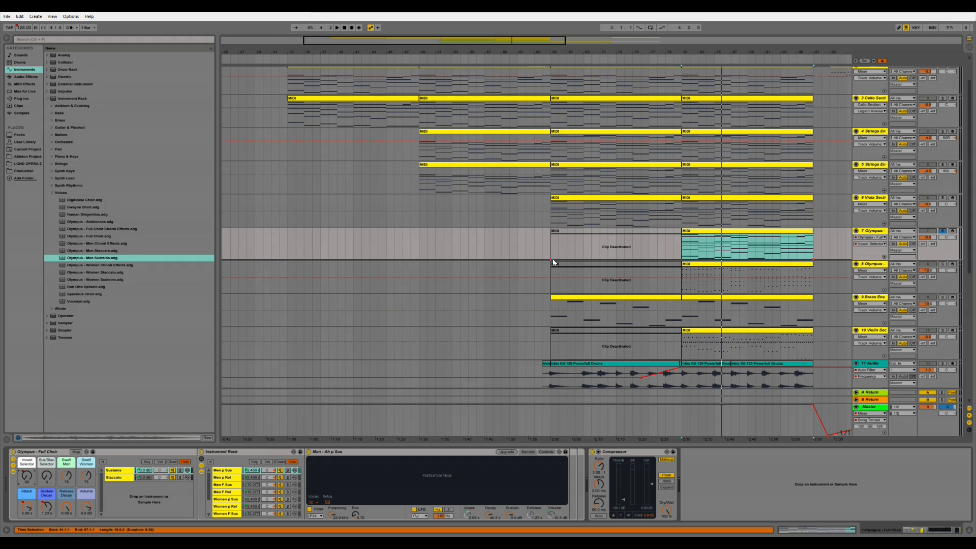
{"action": "key", "text": "Delete"}
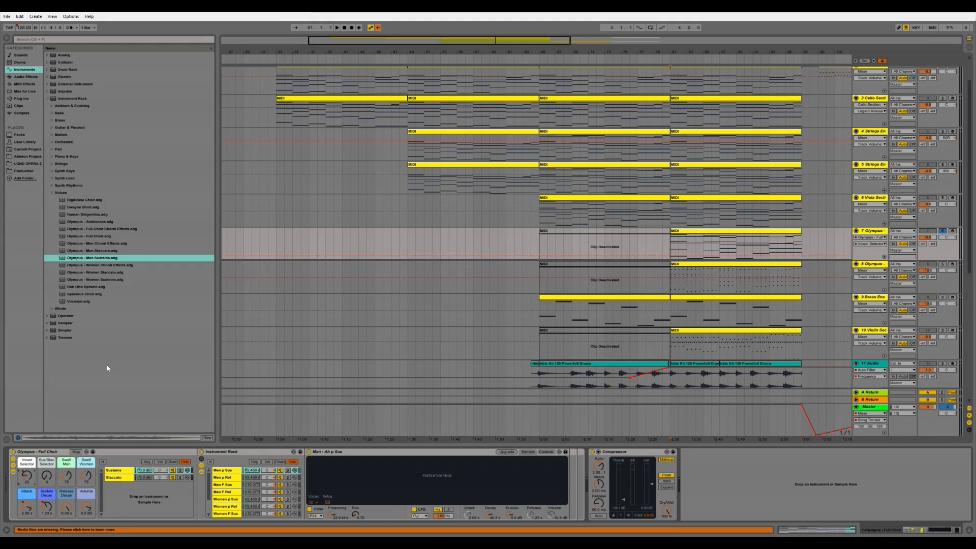
{"action": "key", "text": "space"}
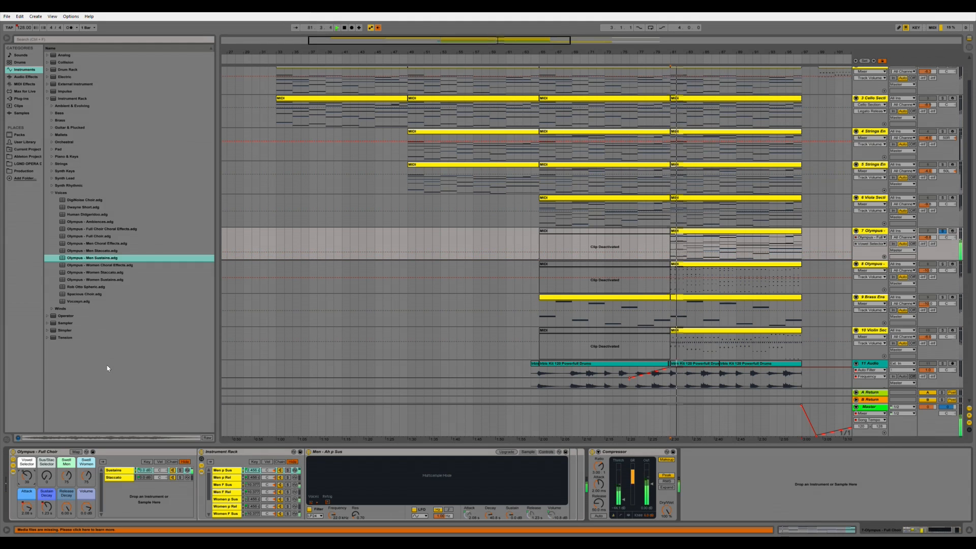
{"action": "key", "text": "space"}
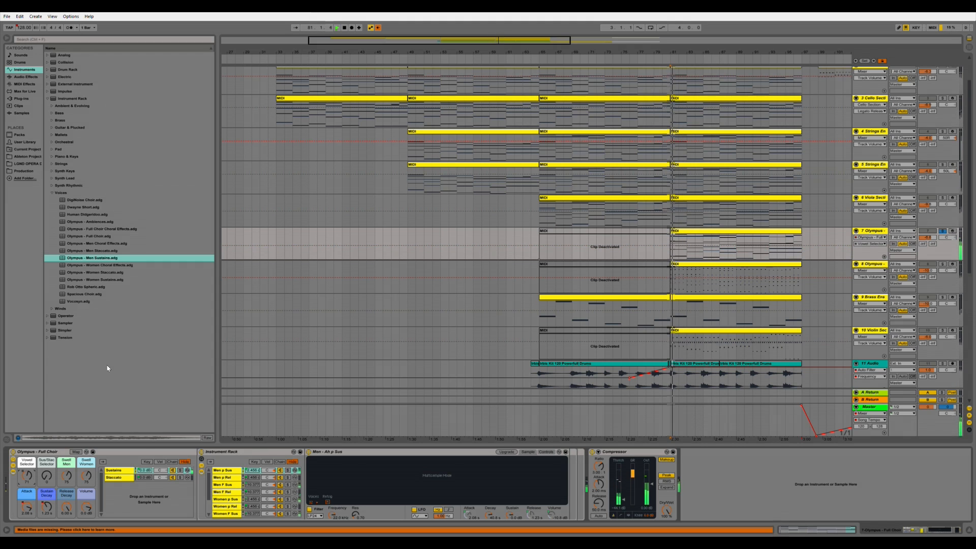
{"action": "key", "text": "space"}
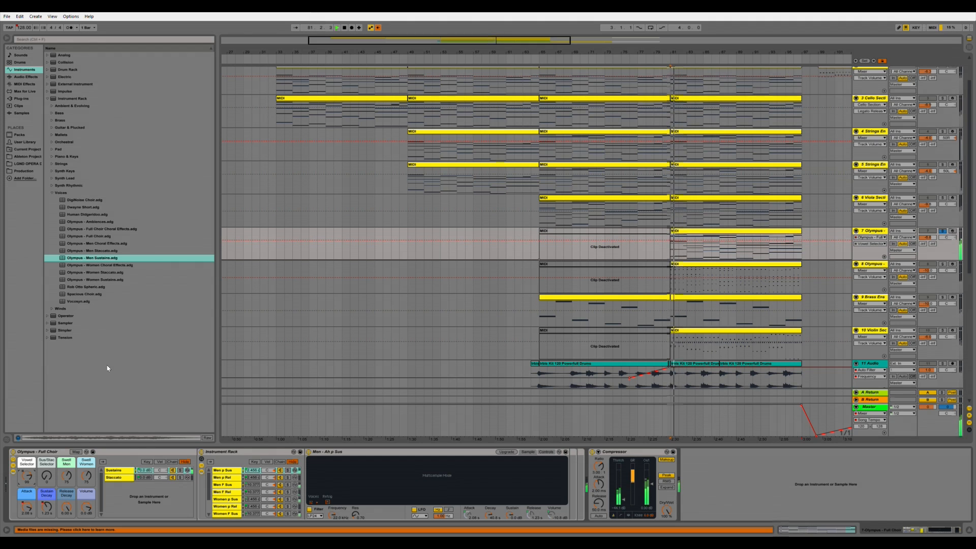
Clear the solo on the track 7 choir and play the full arrangement from bar 81.
{"action": "left_click", "coordinate": [942, 231]}
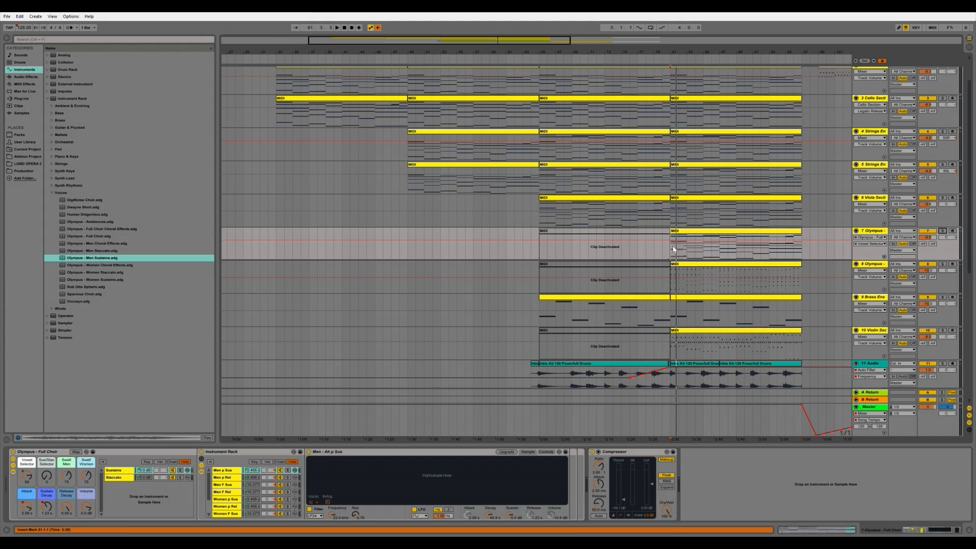
{"action": "key", "text": "space"}
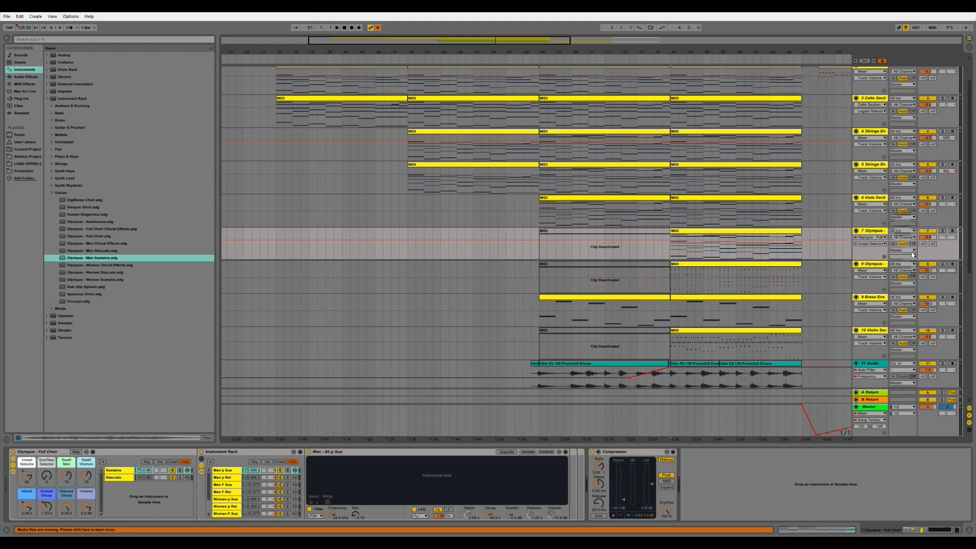
Play the Olympus Full Choir clip on track 8 from bar 81, first soloed and again within the full arrangement.
{"action": "left_click", "coordinate": [942, 264]}
{"action": "left_click", "coordinate": [781, 277]}
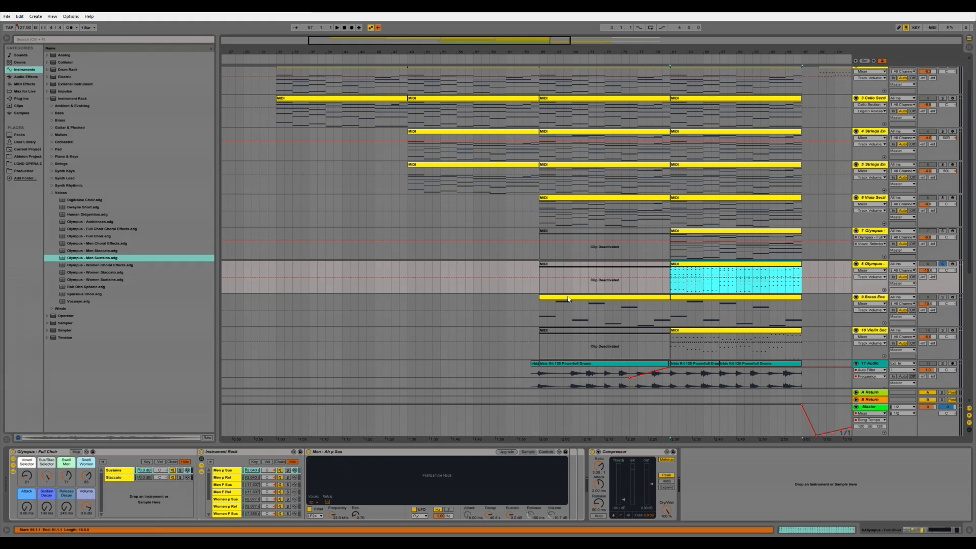
{"action": "key", "text": "space"}
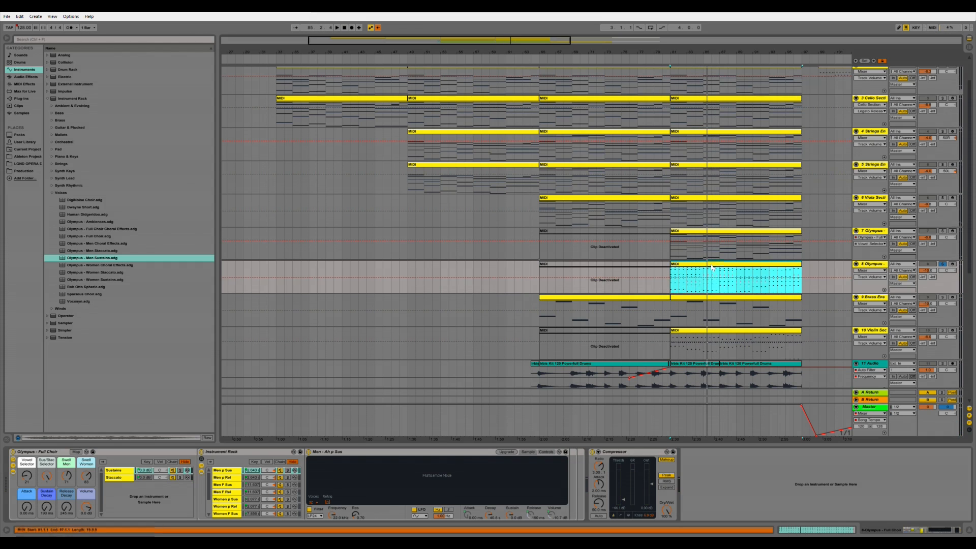
{"action": "left_click", "coordinate": [943, 264]}
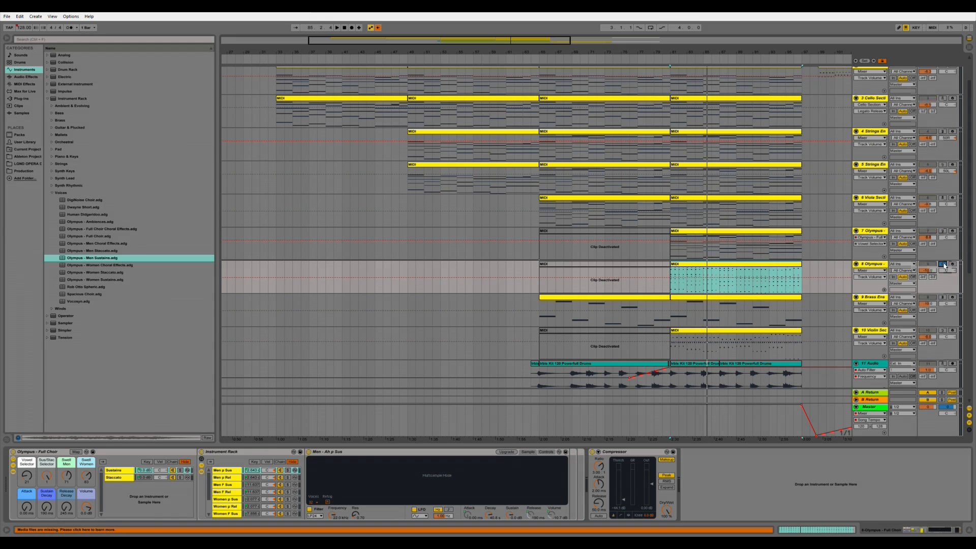
{"action": "key", "text": "space"}
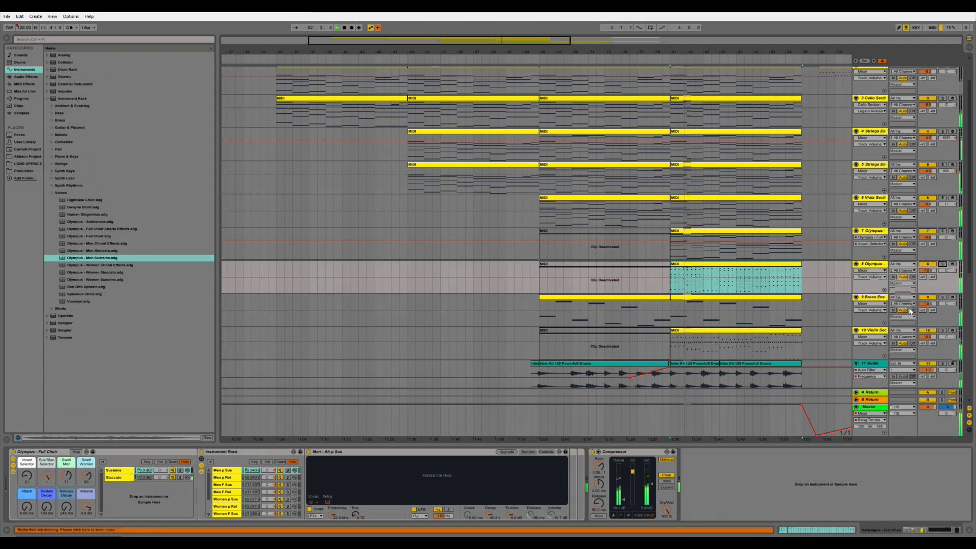
Solo the Violin Section Staccato track 10, select its clip at bar 81 and show the track's device chain.
{"action": "scroll", "coordinate": [813, 336], "scroll_direction": "down", "scroll_amount": 1}
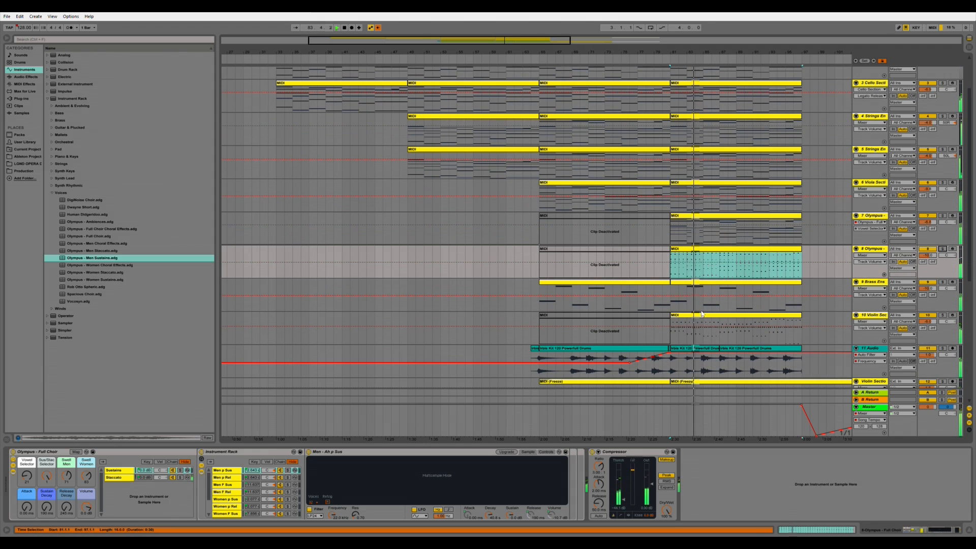
{"action": "scroll", "coordinate": [793, 344], "scroll_direction": "down", "scroll_amount": 1}
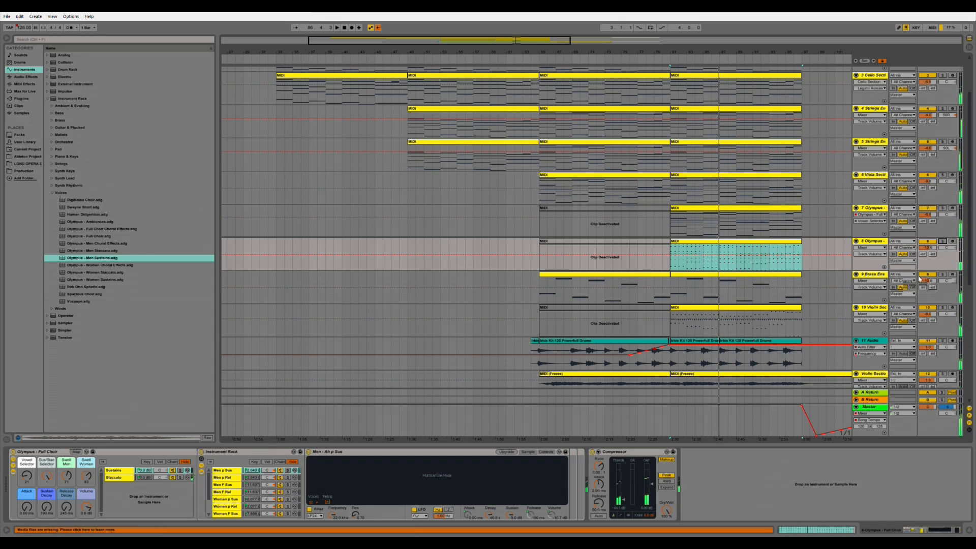
{"action": "left_click", "coordinate": [948, 315]}
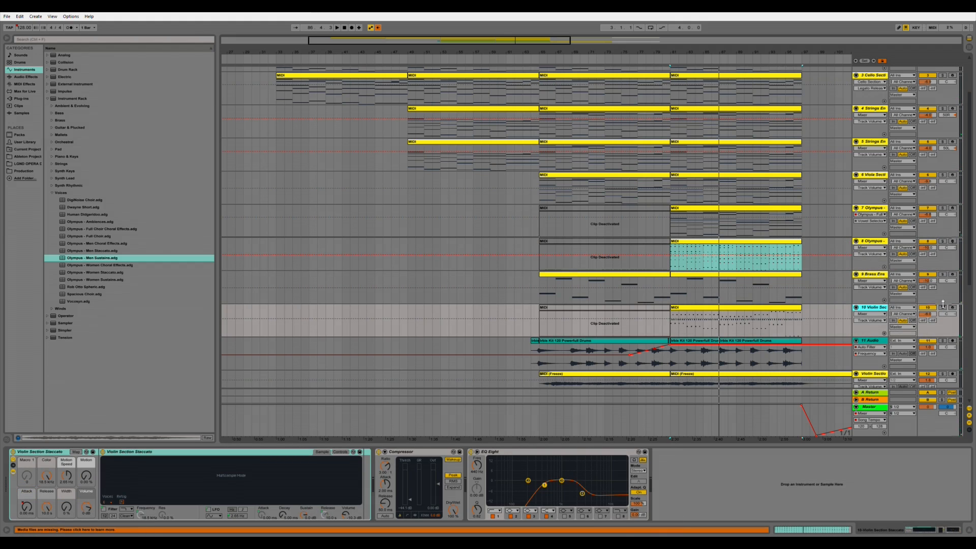
{"action": "left_click", "coordinate": [943, 307]}
{"action": "left_click", "coordinate": [712, 308]}
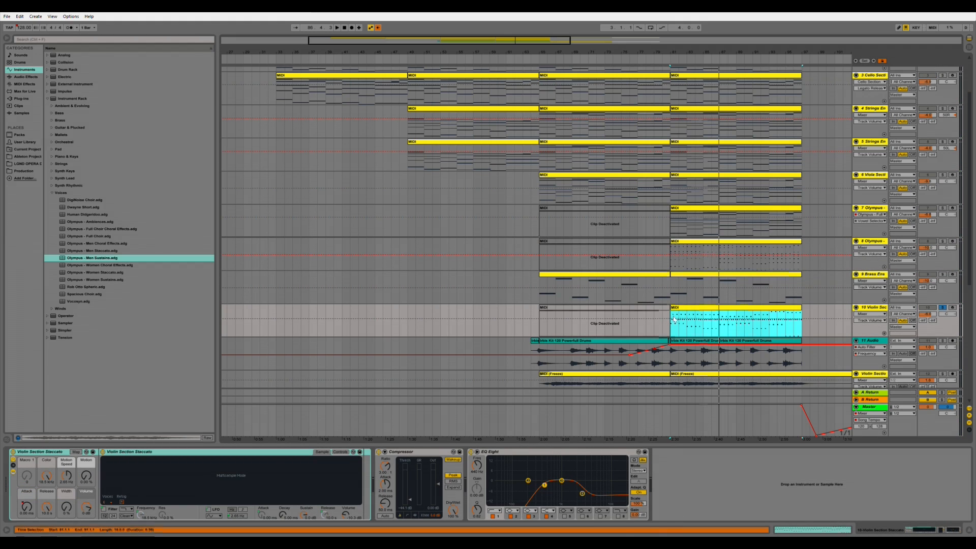
{"action": "left_click", "coordinate": [869, 308]}
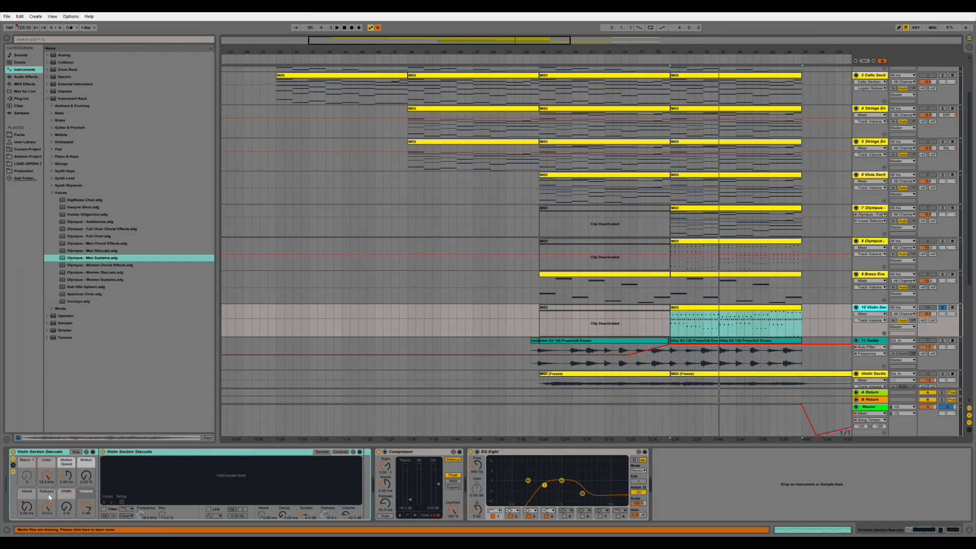
Show the MIDI notes of track 10's violin staccato clip and play the soloed part from bar 81.
{"action": "left_click", "coordinate": [699, 309]}
{"action": "left_click", "coordinate": [824, 529]}
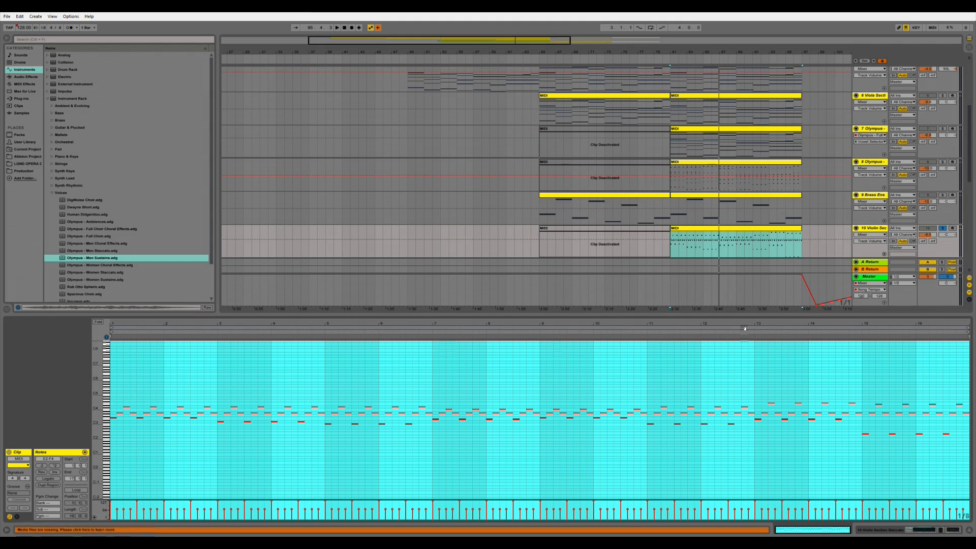
{"action": "left_click", "coordinate": [742, 232]}
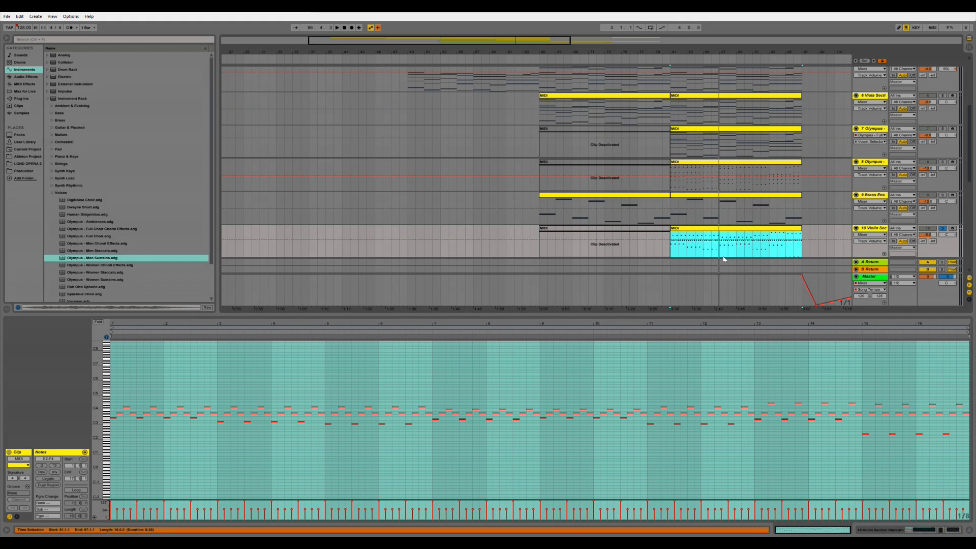
{"action": "key", "text": "space"}
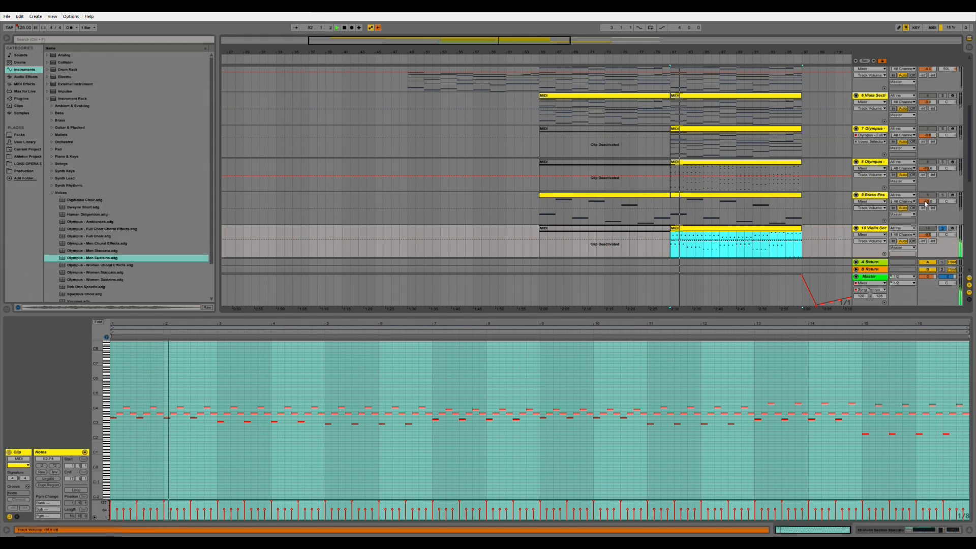
{"action": "left_click", "coordinate": [943, 195]}
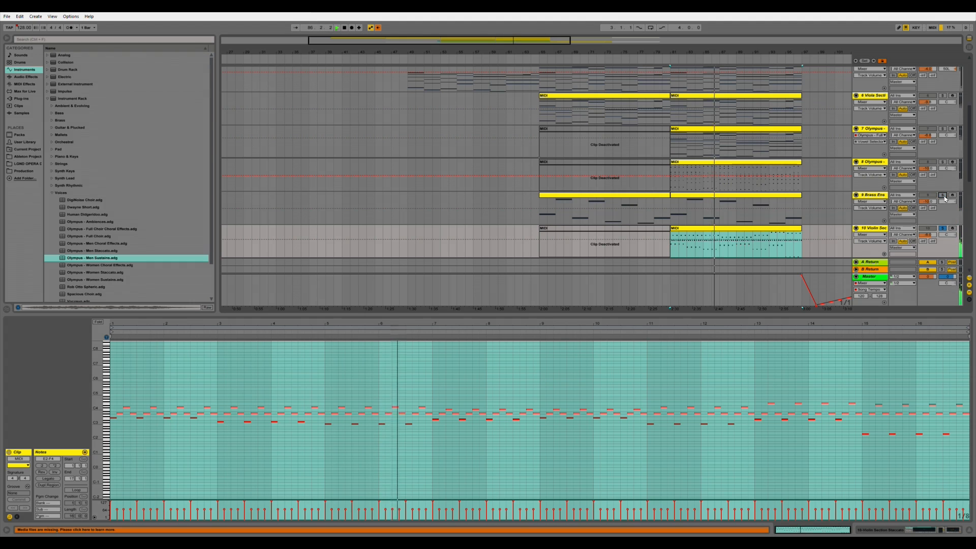
Clear the solo on track 10 and look over the choir, brass, drum, frozen violin and Serum tracks while the full arrangement plays.
{"action": "left_click", "coordinate": [944, 229]}
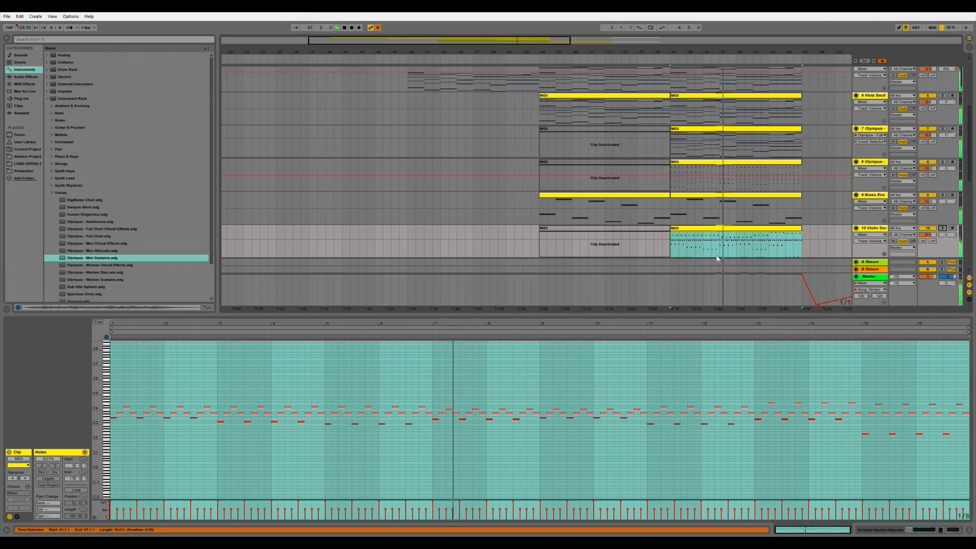
{"action": "scroll", "coordinate": [672, 209], "scroll_direction": "down", "scroll_amount": 5}
{"action": "scroll", "coordinate": [704, 204], "scroll_direction": "up", "scroll_amount": 2}
{"action": "scroll", "coordinate": [704, 204], "scroll_direction": "down", "scroll_amount": 3}
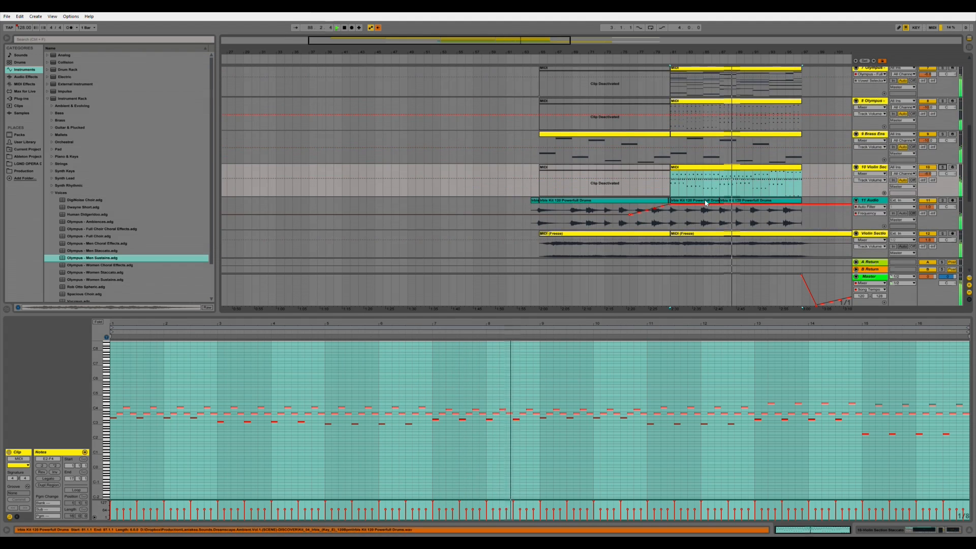
{"action": "scroll", "coordinate": [705, 203], "scroll_direction": "up", "scroll_amount": 2}
{"action": "scroll", "coordinate": [705, 203], "scroll_direction": "up", "scroll_amount": 6}
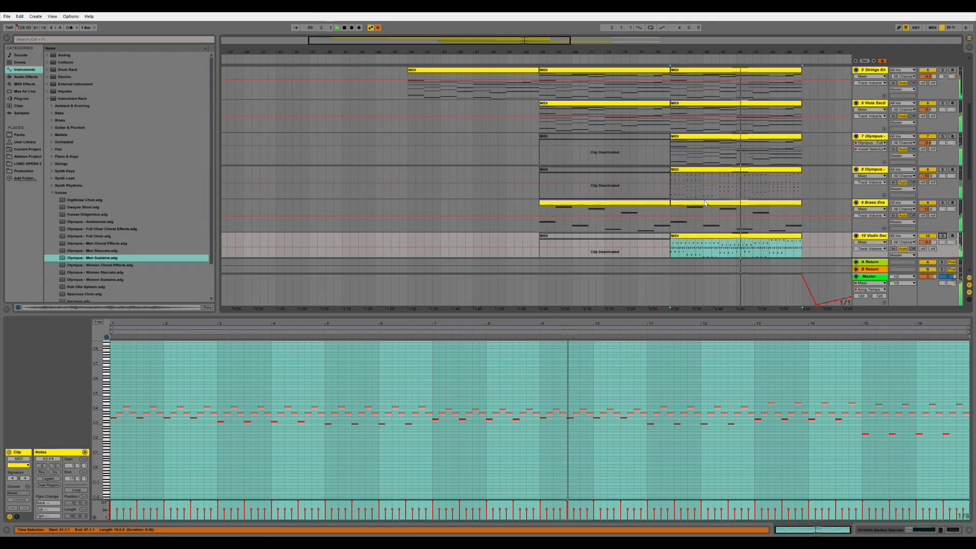
{"action": "left_click_drag", "start_coordinate": [787, 53], "coordinate": [704, 31]}
{"action": "scroll", "coordinate": [702, 151], "scroll_direction": "down", "scroll_amount": 5}
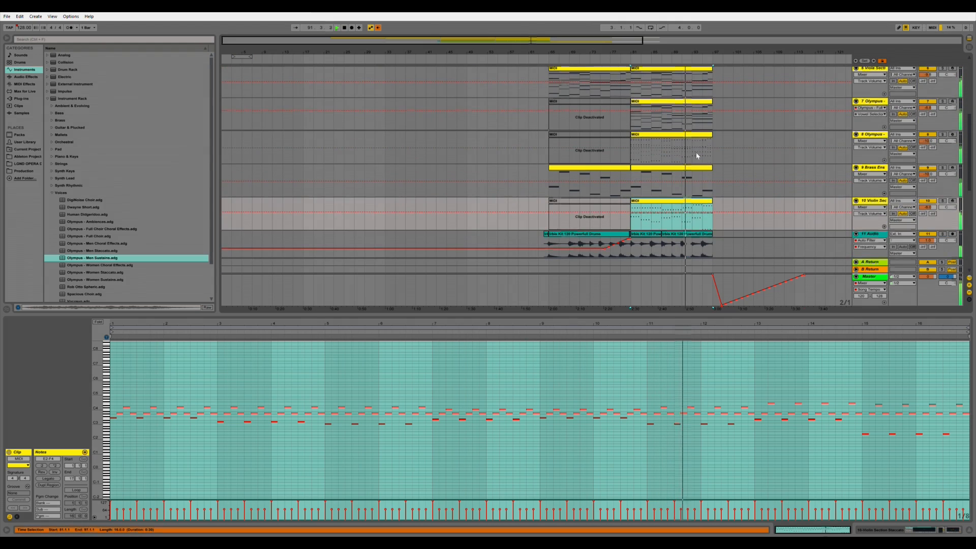
{"action": "scroll", "coordinate": [696, 152], "scroll_direction": "down", "scroll_amount": 5}
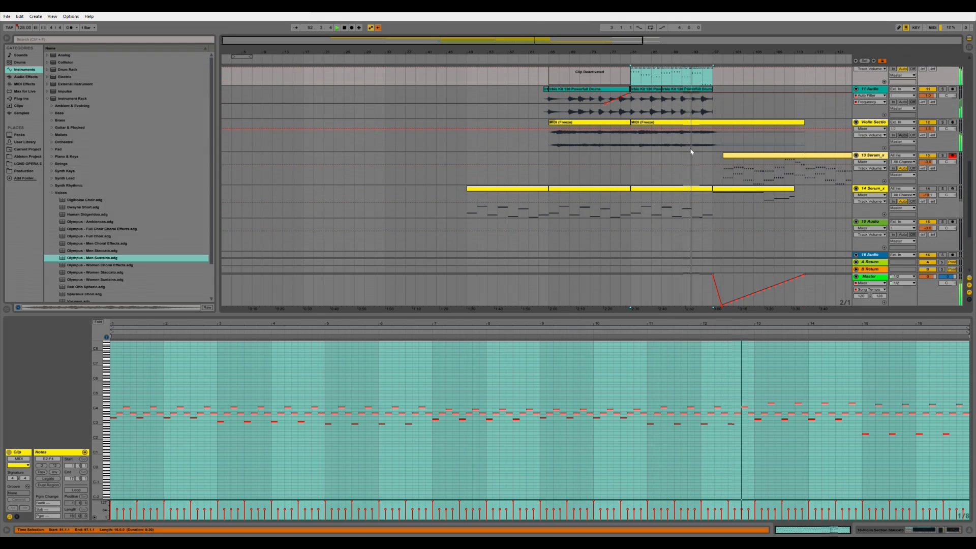
{"action": "scroll", "coordinate": [681, 138], "scroll_direction": "up", "scroll_amount": 4}
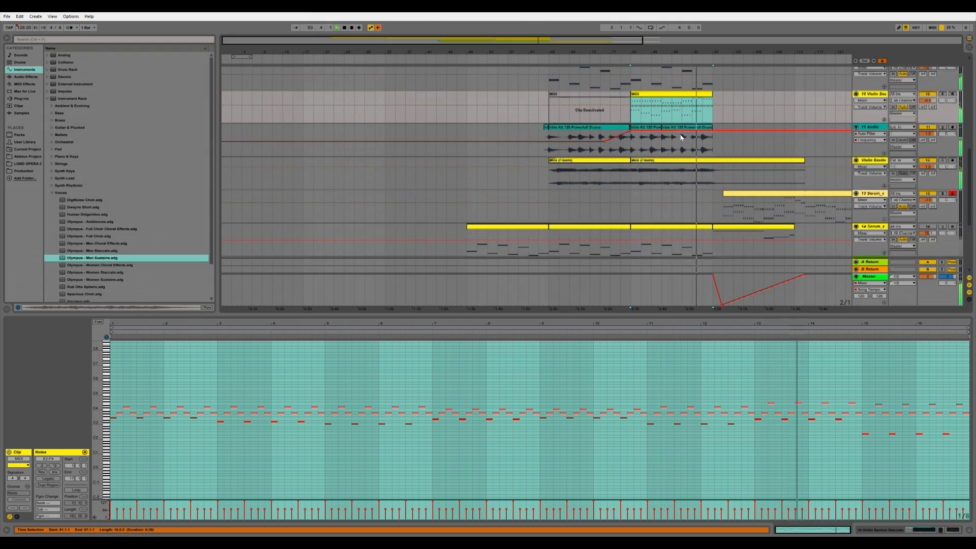
{"action": "scroll", "coordinate": [681, 138], "scroll_direction": "up", "scroll_amount": 1}
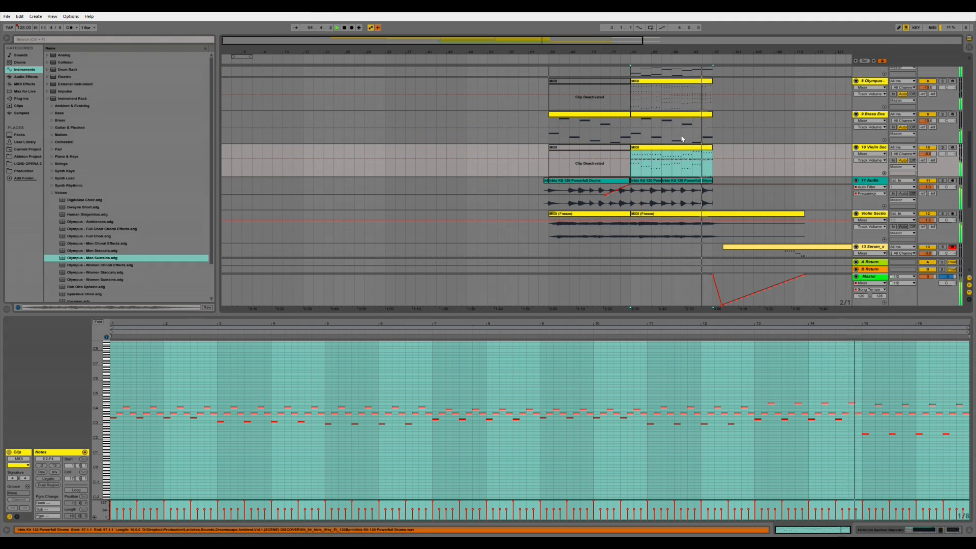